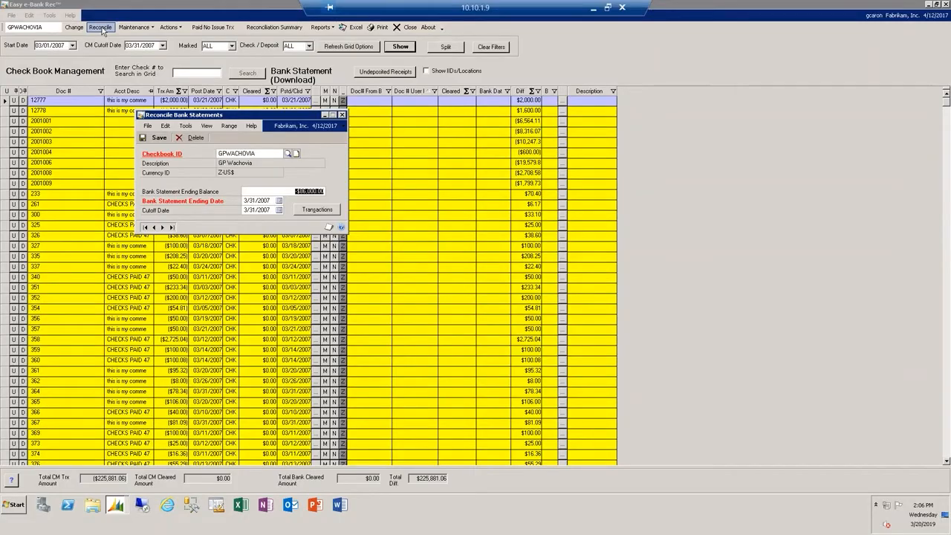
- Import the bank file GPC_Bank_Statement_demo.txt into checkbook GPWACHOVIA using the GPC - WACHOVIA FILE format
left_click(489, 182)
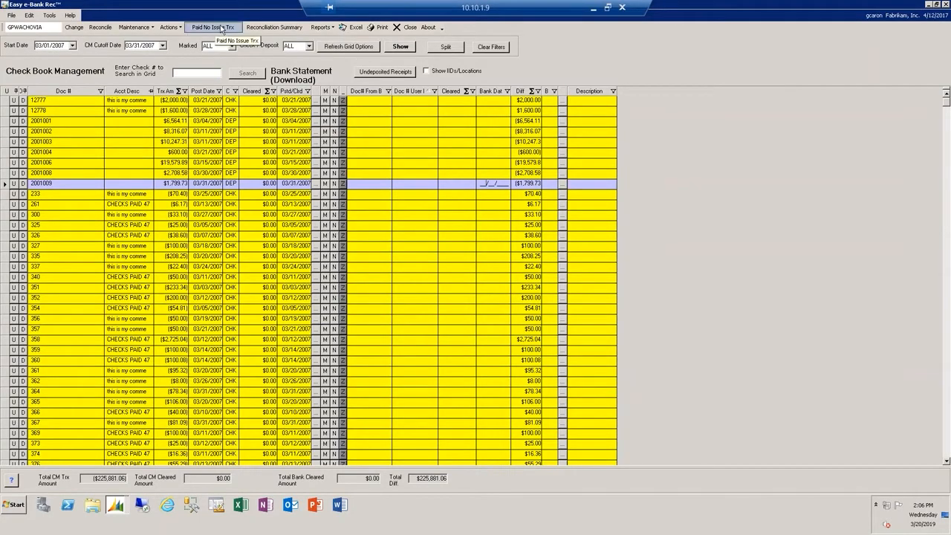
left_click(176, 30)
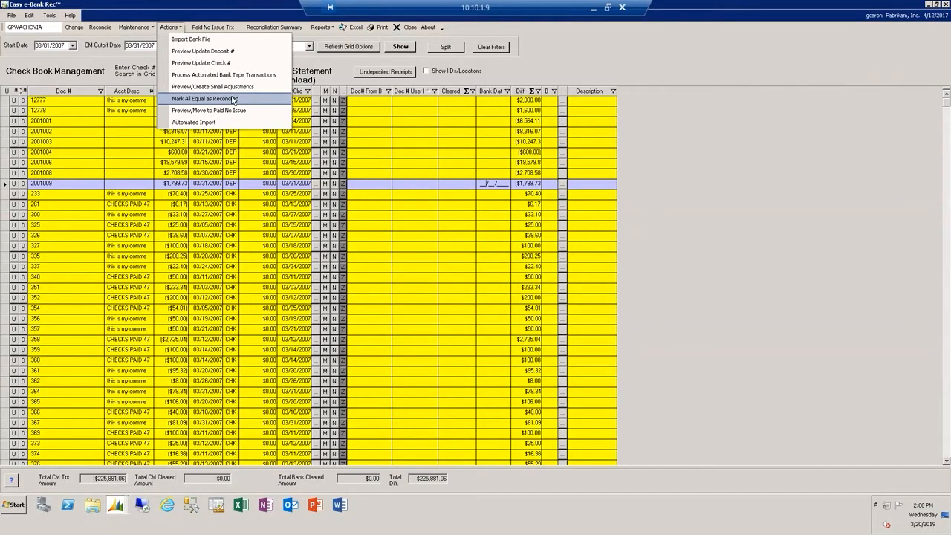
left_click(212, 39)
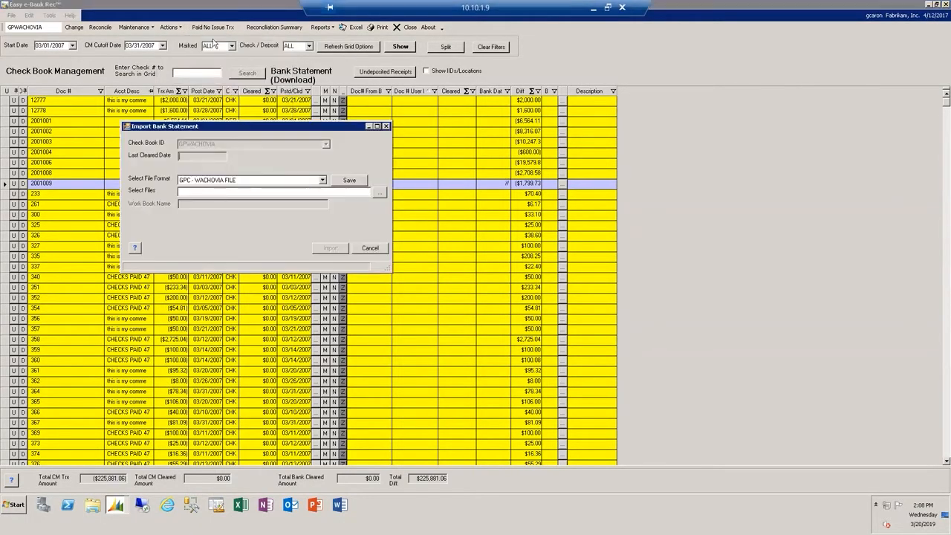
left_click(379, 191)
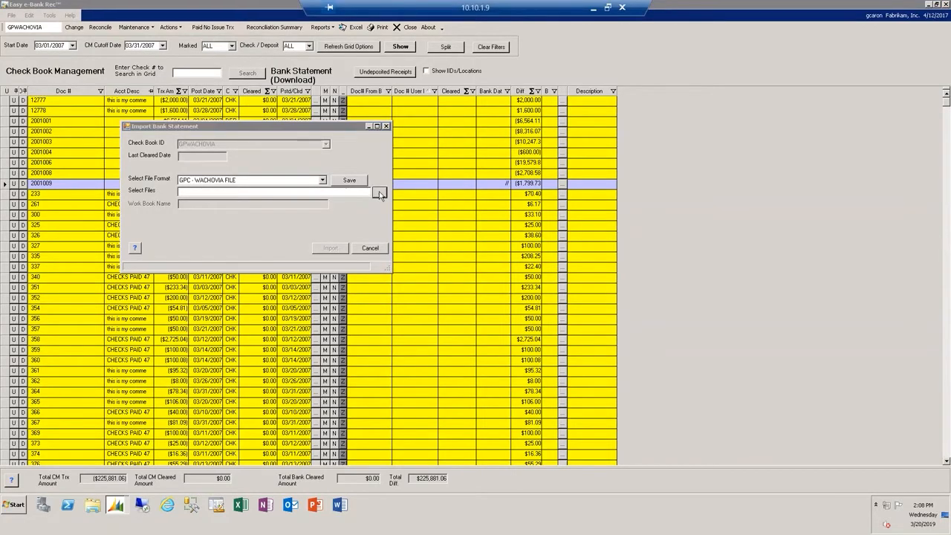
left_click(246, 196)
double_click(245, 197)
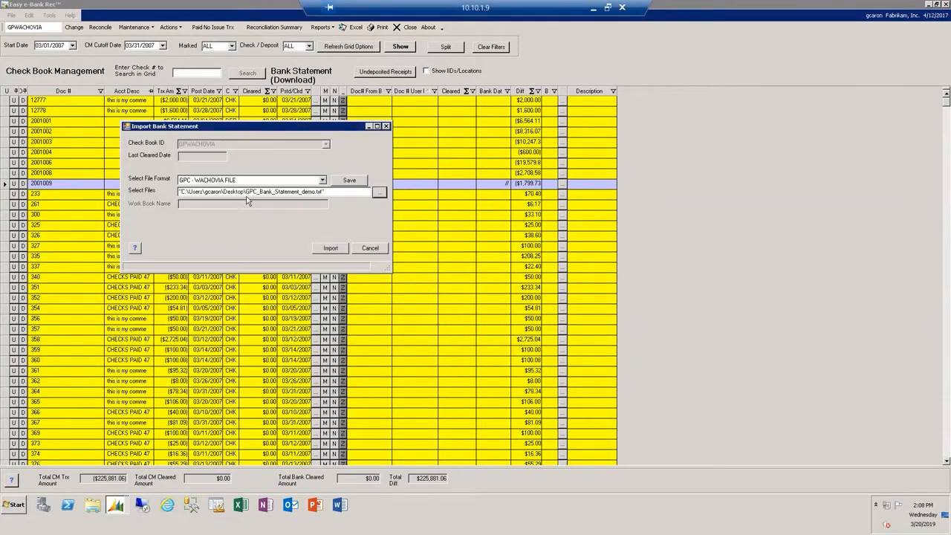
left_click(339, 247)
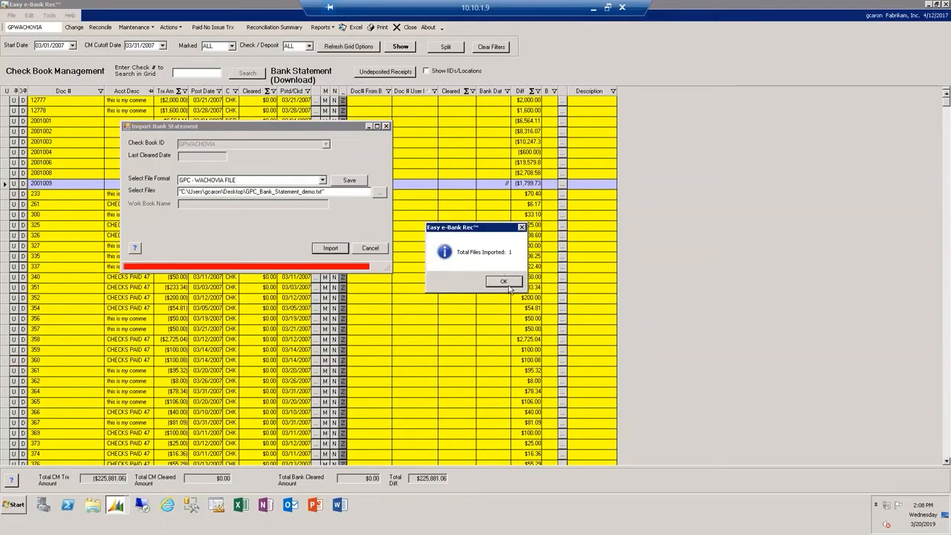
left_click(502, 282)
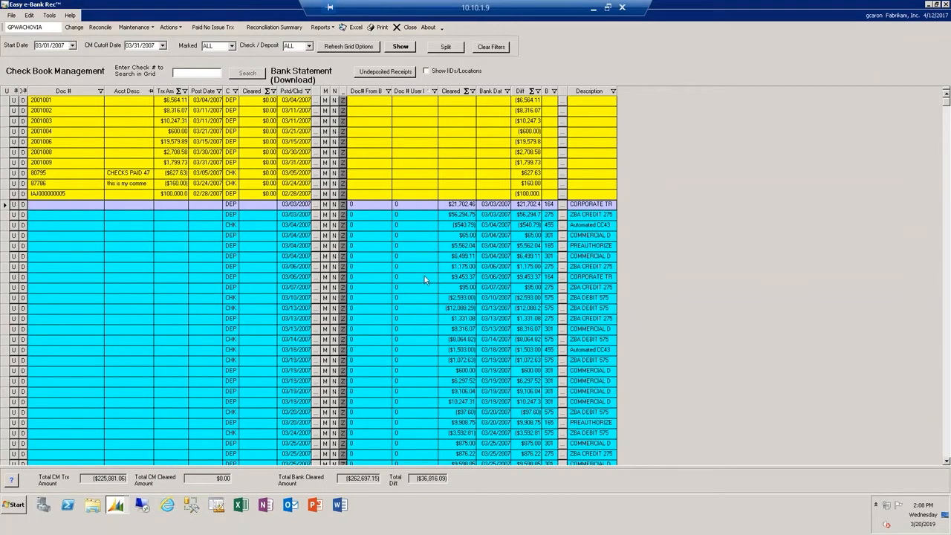
- Examine the imported bank-only transactions and compare the matched checks' document numbers, differences and bank dates
left_click(401, 287)
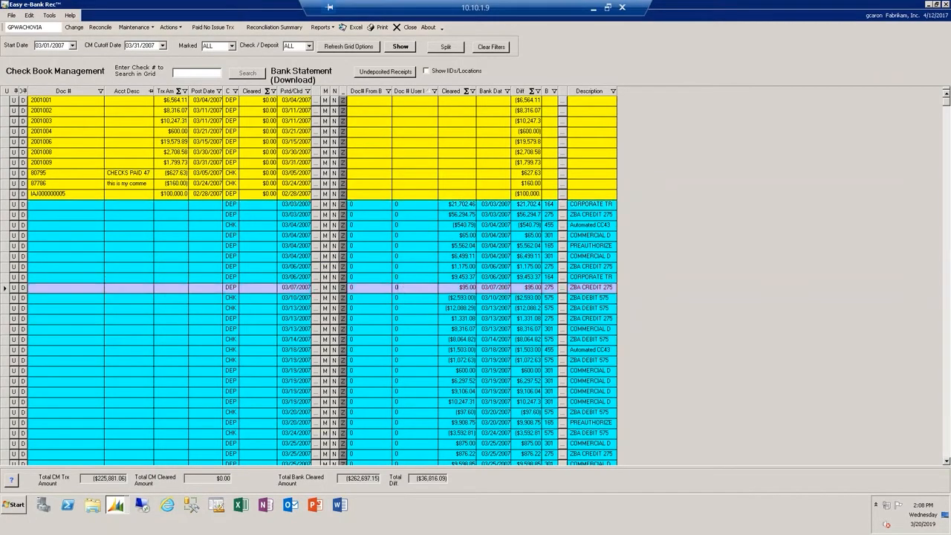
left_click(406, 275)
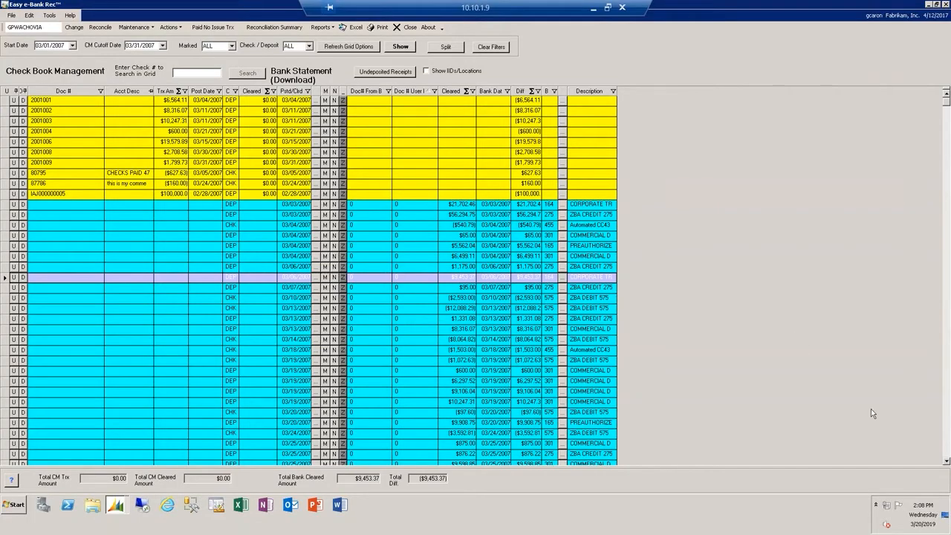
left_click(946, 438)
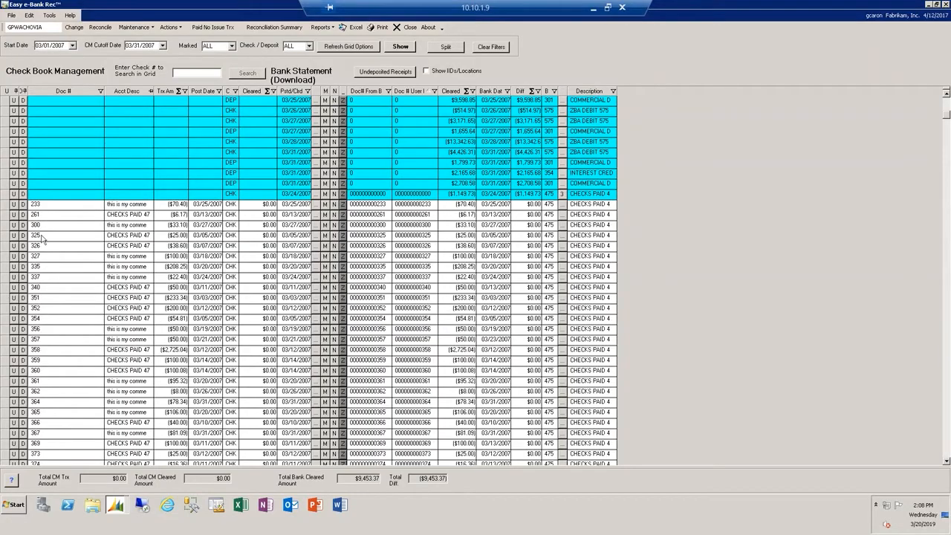
left_click(47, 205)
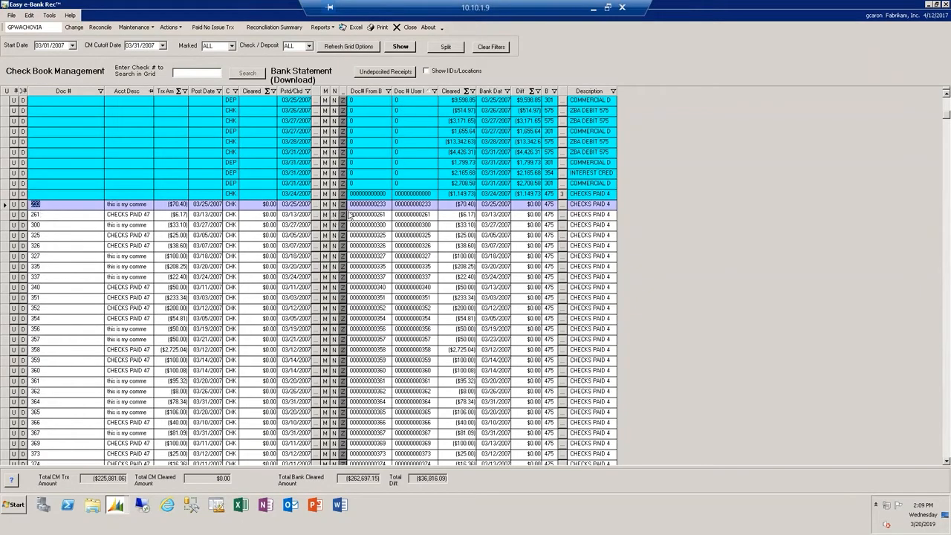
left_click(383, 208)
left_click(511, 225)
left_click(498, 288)
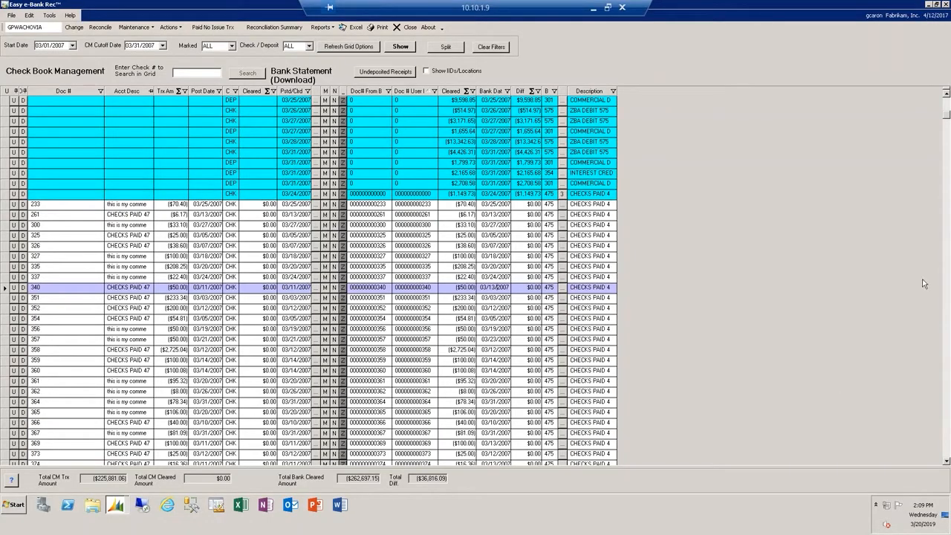
- Open the difference adjustment for check 90241 and enter "Mistake at data entry" as the user comment
left_click_drag(946, 117, 926, 467)
scroll(473, 384, "down", 4)
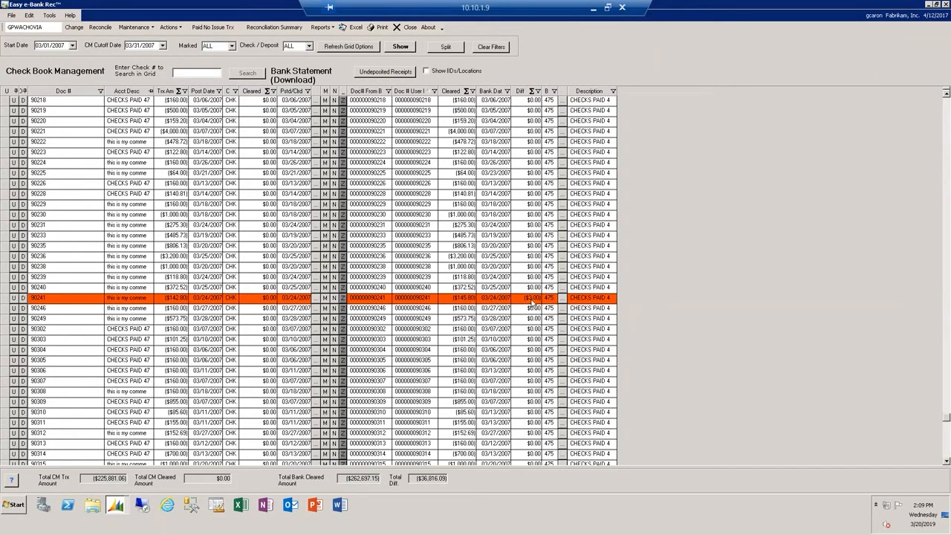
left_click(22, 297)
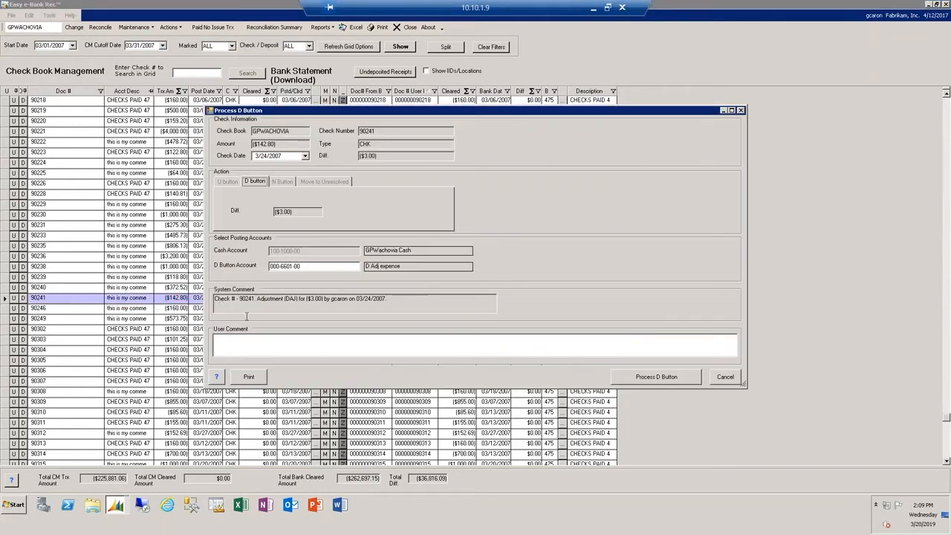
left_click(303, 341)
type("MIsgtake")
type(" at")
key("BackSpace")
key("BackSpace")
key("BackSpace")
key("BackSpace")
key("BackSpace")
key("BackSpace")
key("BackSpace")
key("BackSpace")
key("BackSpace")
type("stake at data entry")
- Process the difference adjustment for check 90241
left_click(657, 376)
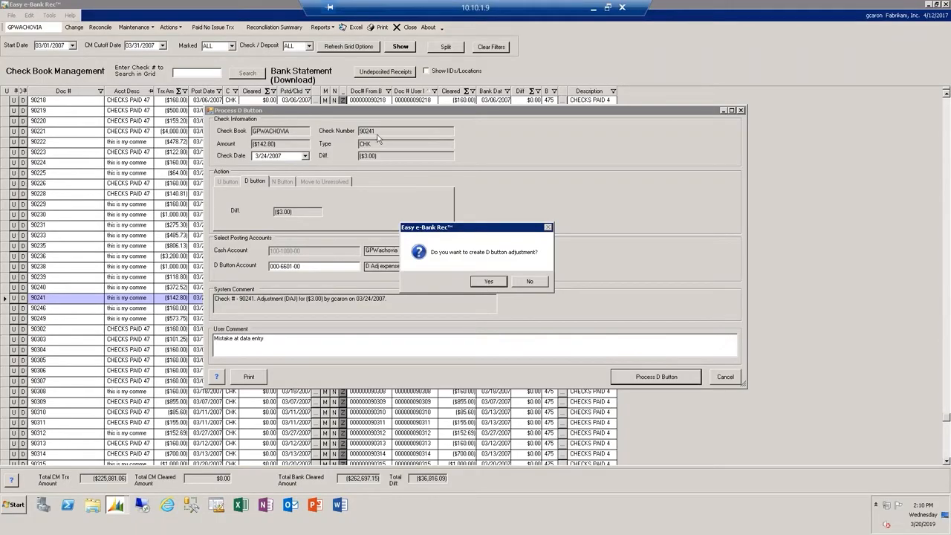
left_click(488, 282)
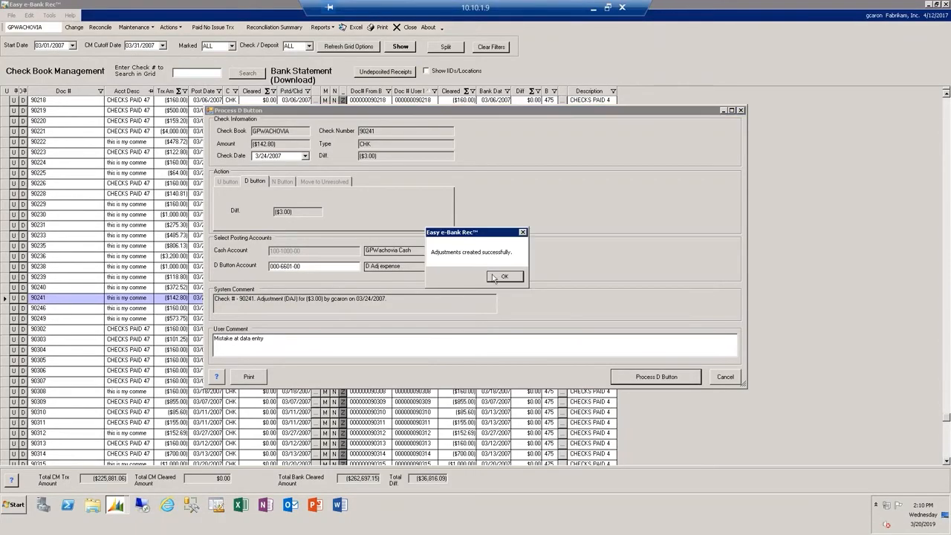
left_click(505, 277)
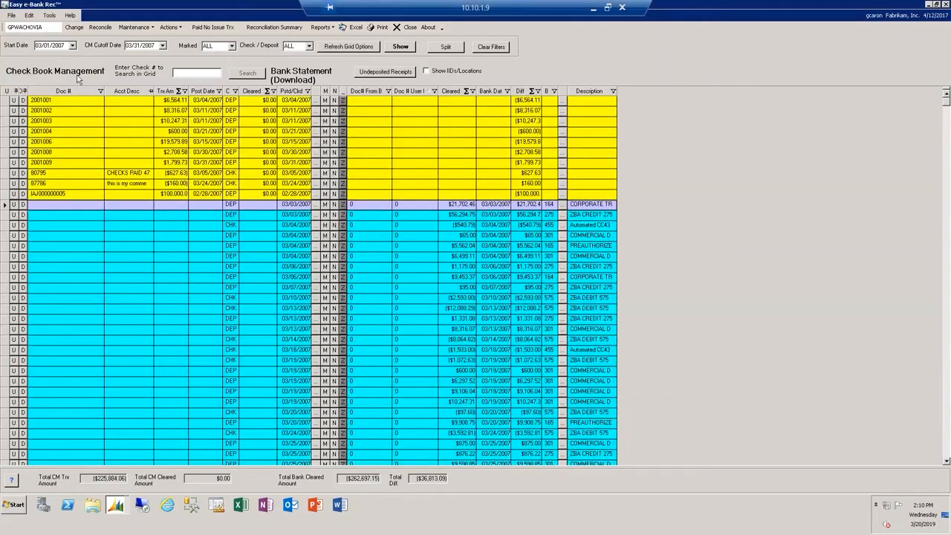
- Search the grid for check 90241 and inspect the individual transactions that make up its amount
left_click(176, 73)
type("50241")
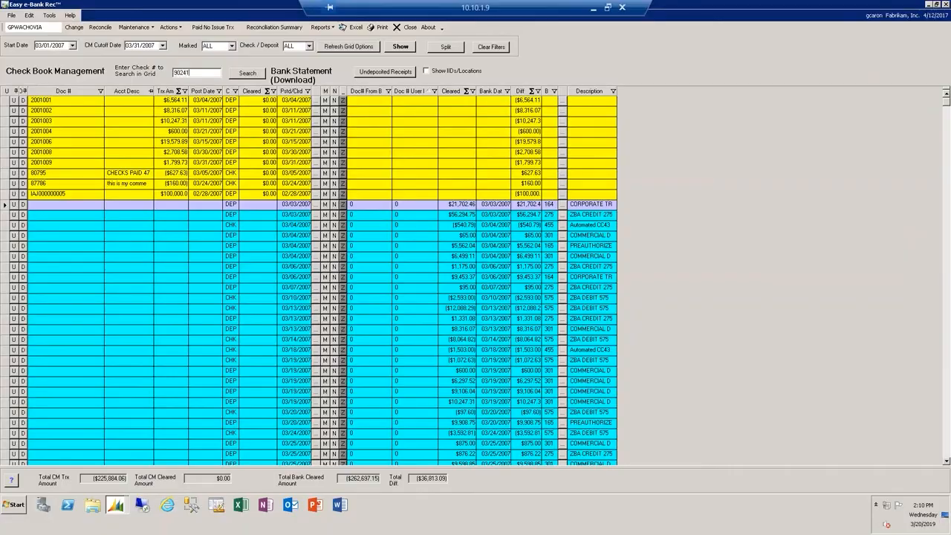
left_click(259, 75)
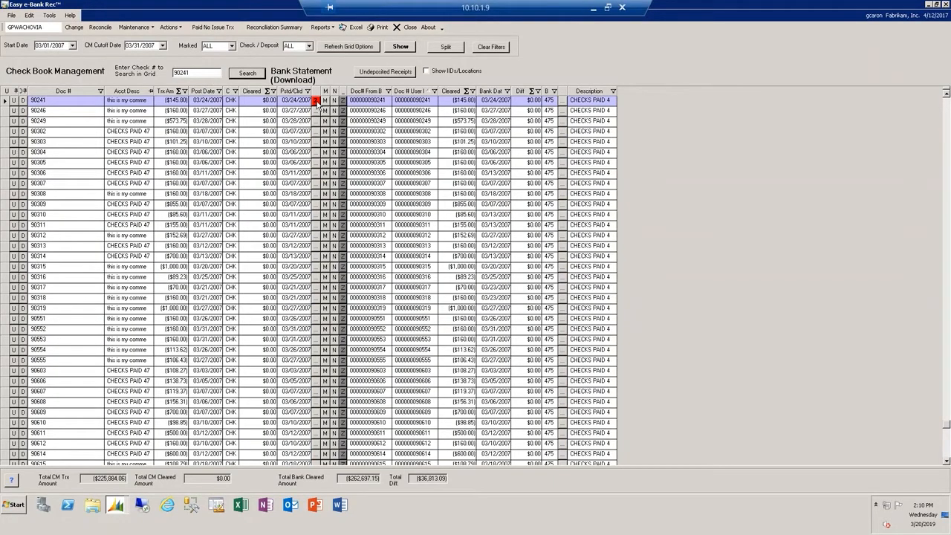
left_click(316, 101)
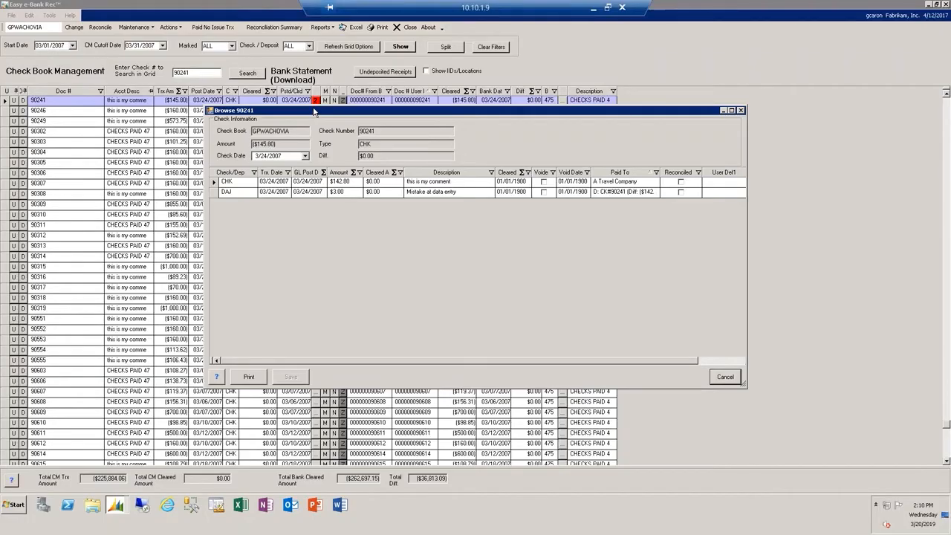
left_click(740, 111)
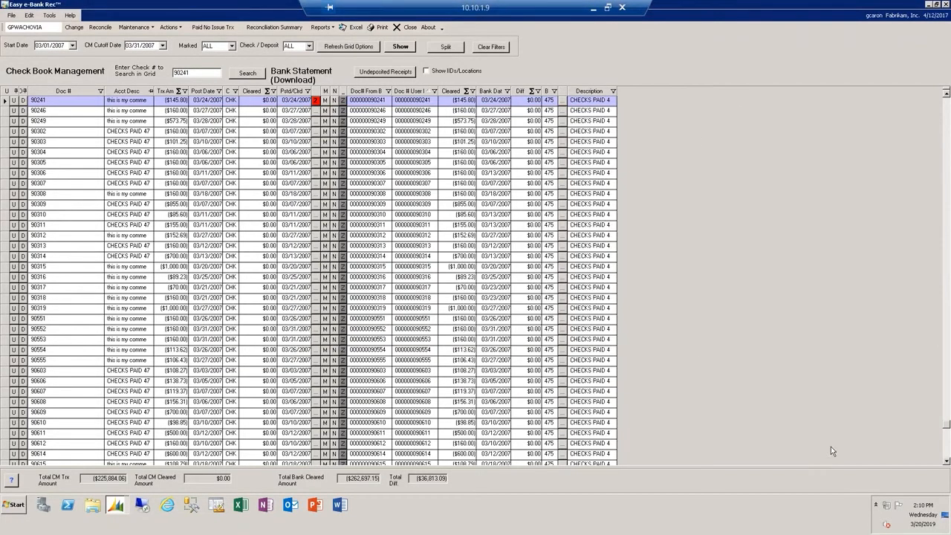
- Review the difference adjustment form for check 92453 and close it without processing
left_click(945, 452)
left_click(572, 442)
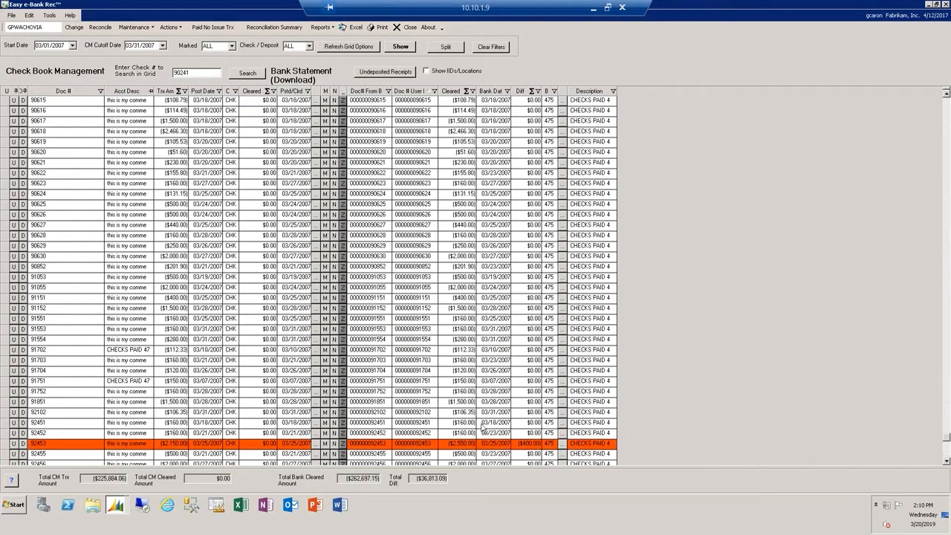
left_click(23, 443)
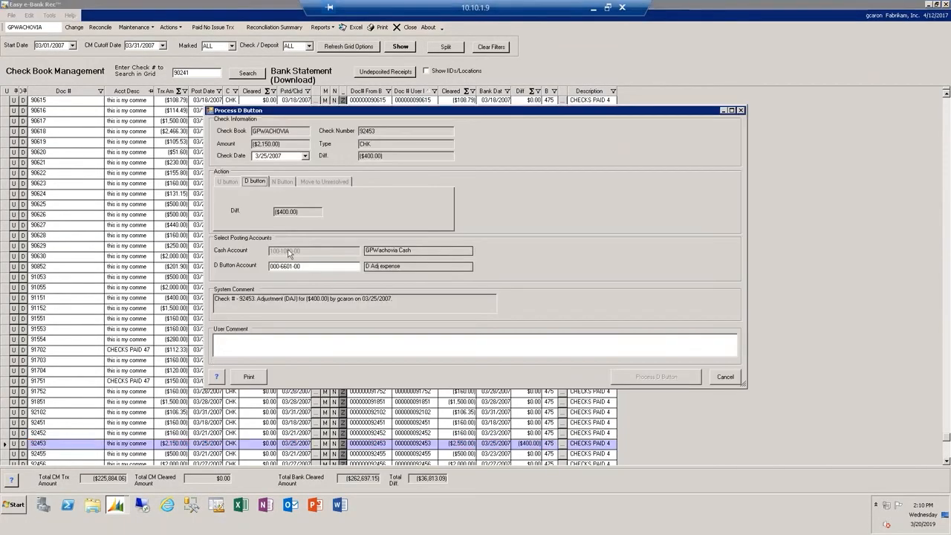
left_click_drag(301, 211, 242, 212)
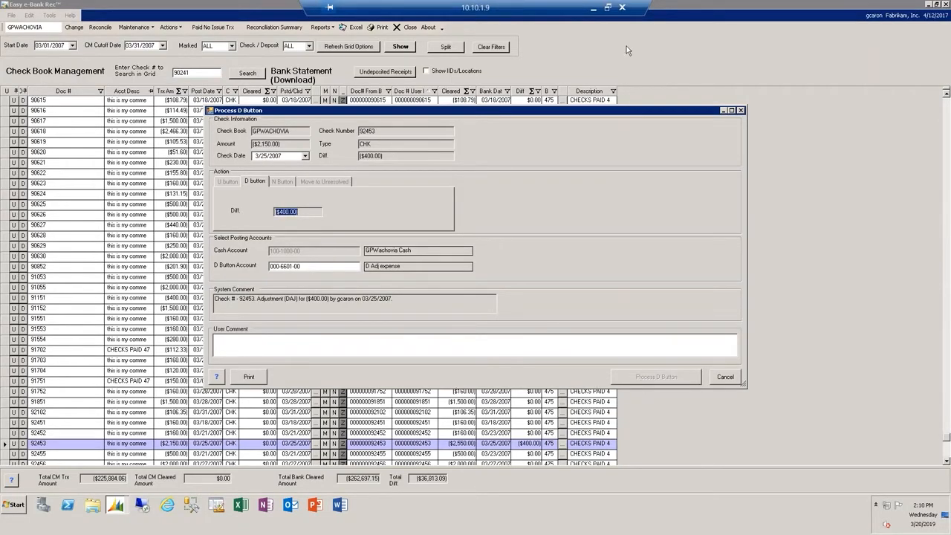
left_click(741, 111)
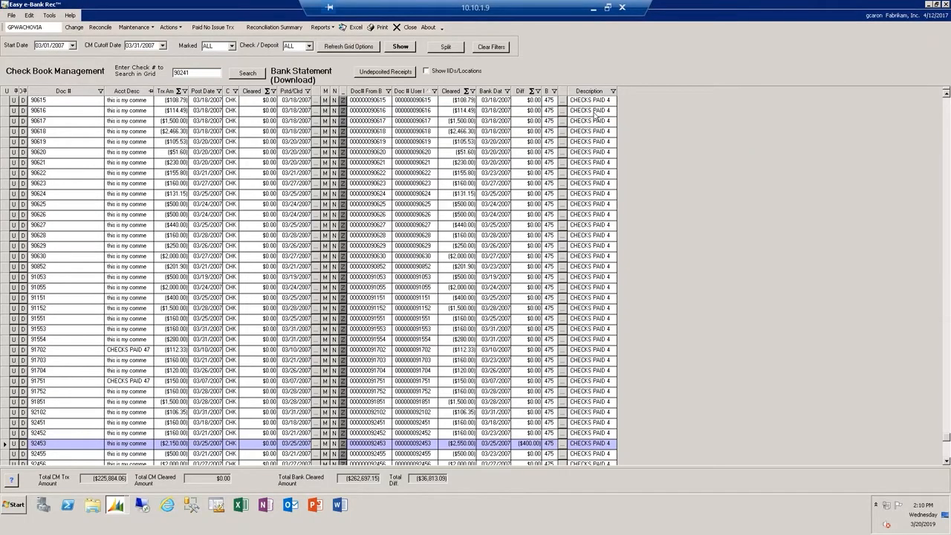
- Filter the reconciliation grid to the Not Equal transactions and look through the remaining unmatched items
left_click(350, 49)
left_click(428, 218)
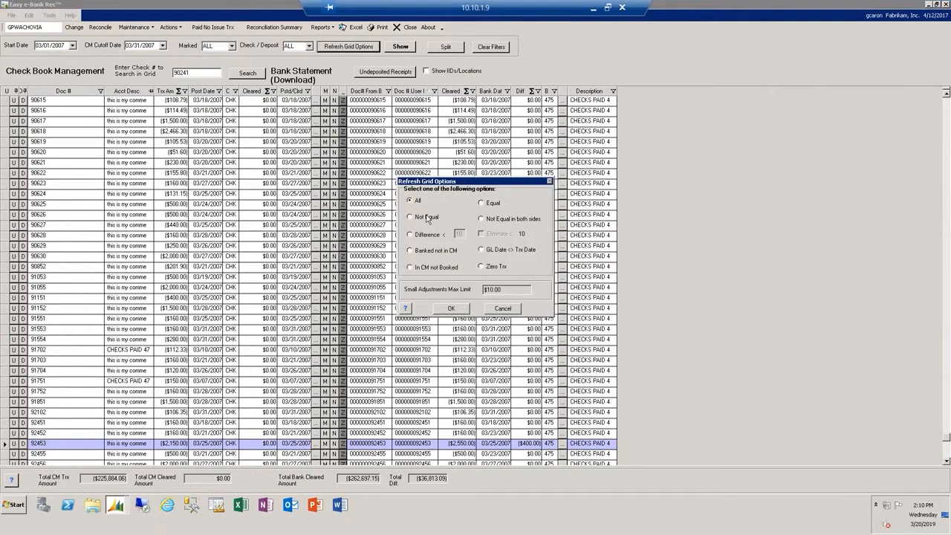
left_click(452, 309)
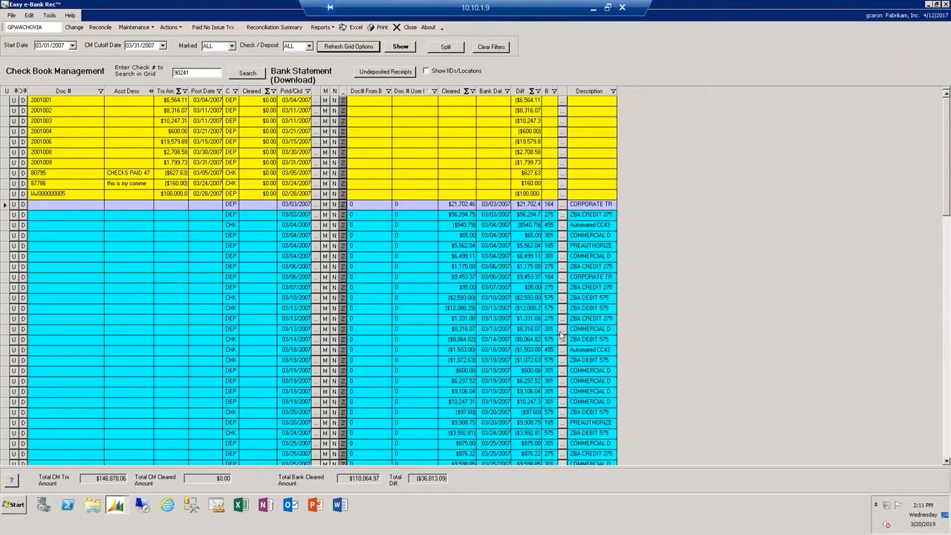
left_click(947, 447)
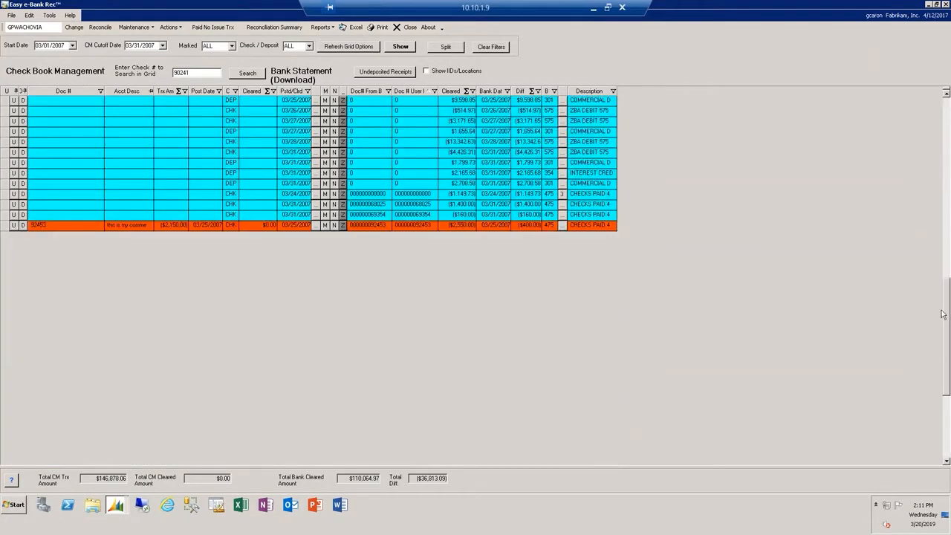
left_click(947, 112)
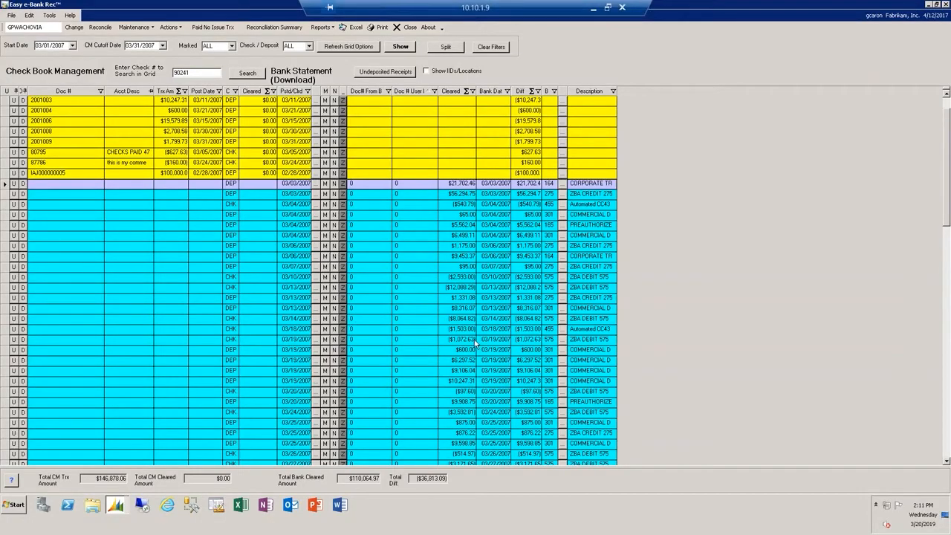
scroll(474, 340, "down", 2)
scroll(474, 340, "down", 3)
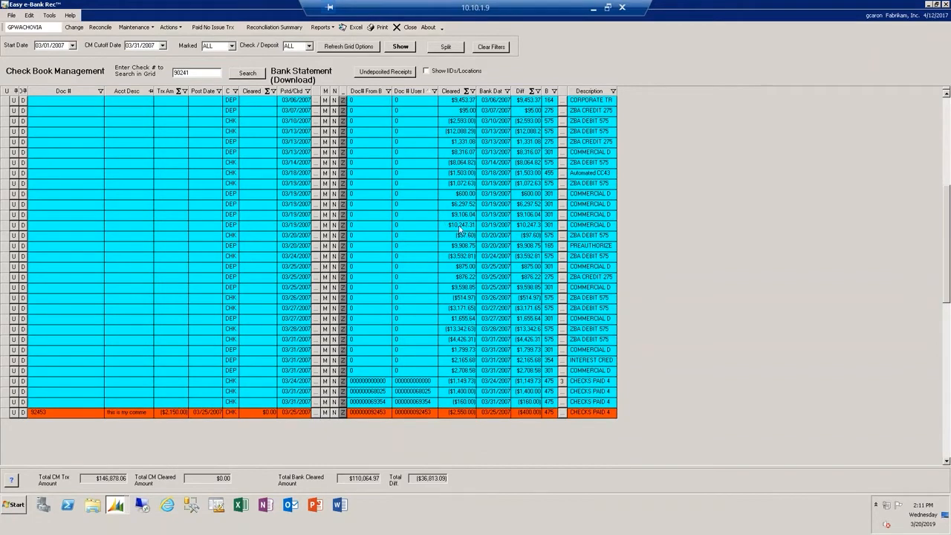
- Preview the deposit number matches and update deposits 2001002, 2001004, 2001008 and 2001009, leaving 2001003 unselected
left_click(170, 27)
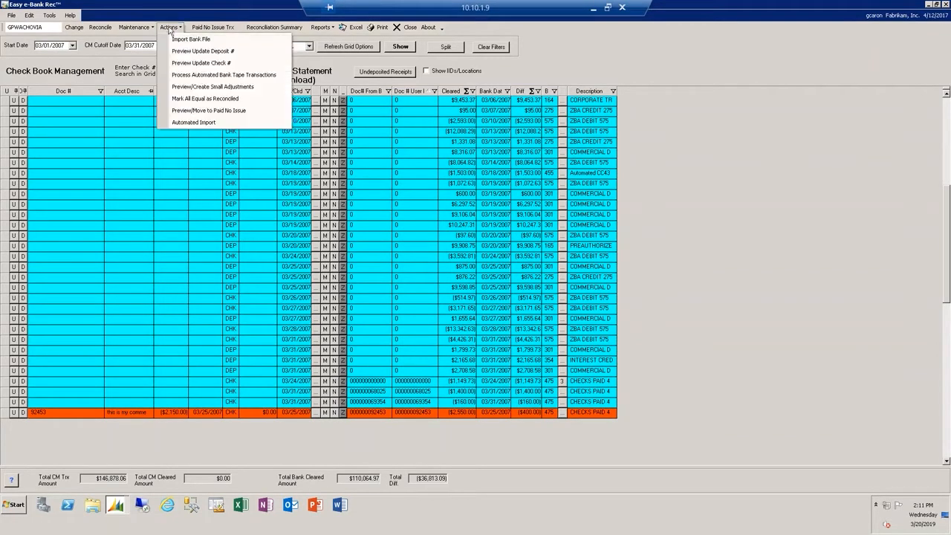
left_click(202, 52)
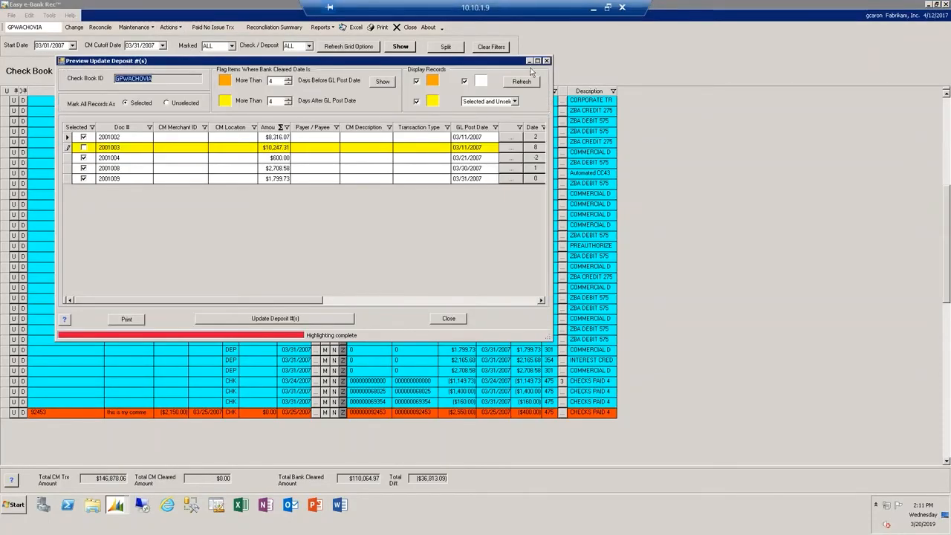
left_click(537, 61)
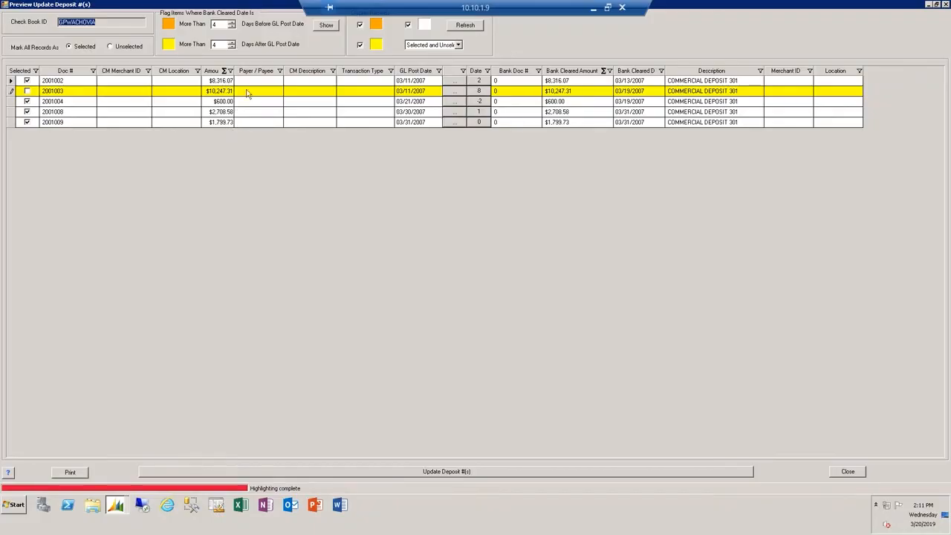
left_click(222, 24)
double_click(210, 24)
left_click(65, 112)
double_click(43, 111)
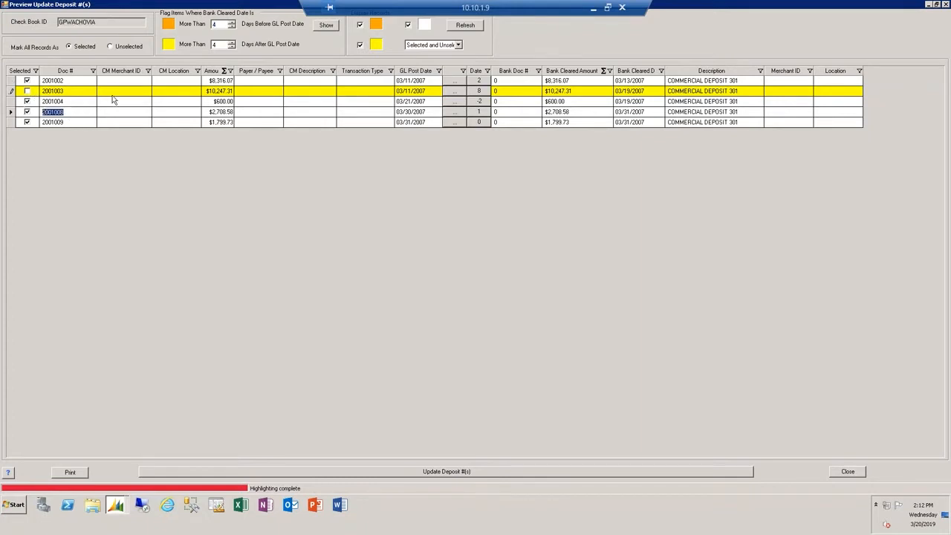
left_click(517, 475)
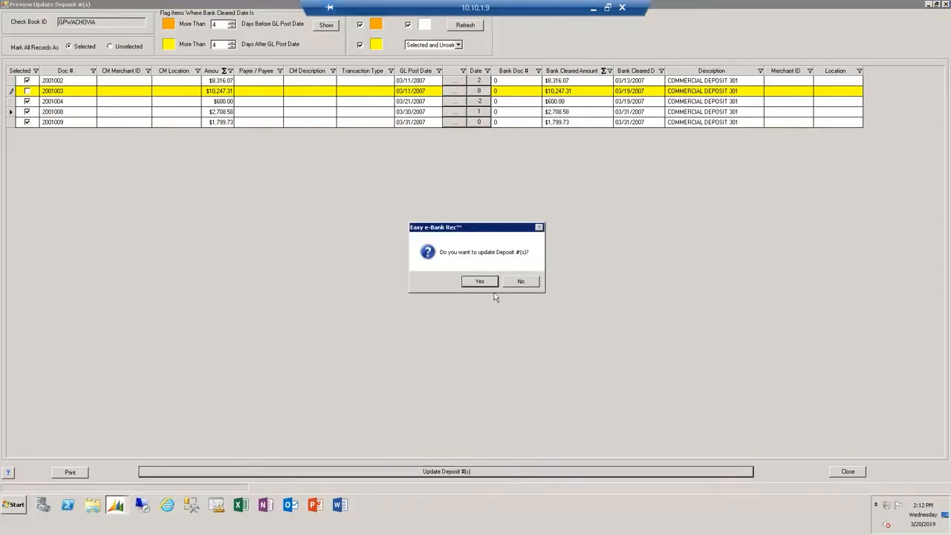
left_click(491, 282)
left_click(499, 278)
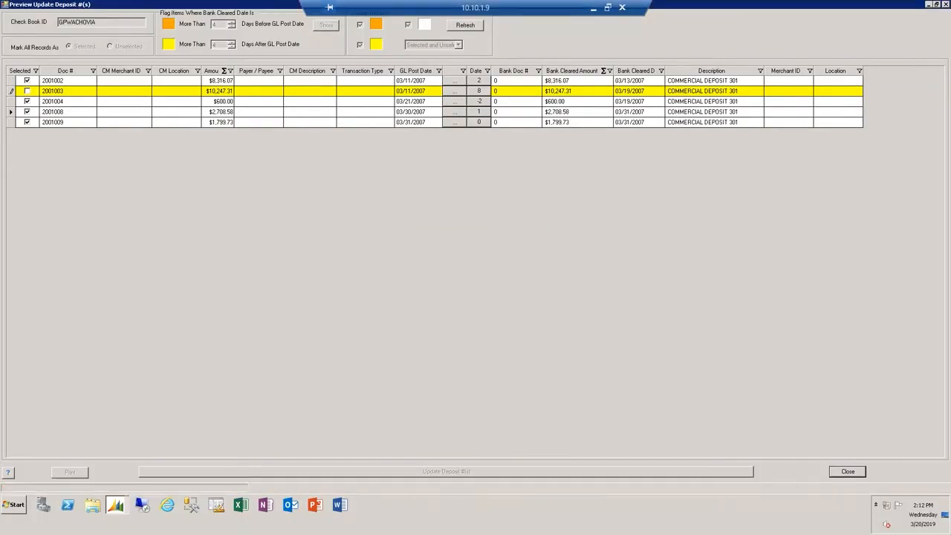
- Close the deposit number preview and refresh the reconciliation grid
left_click(850, 471)
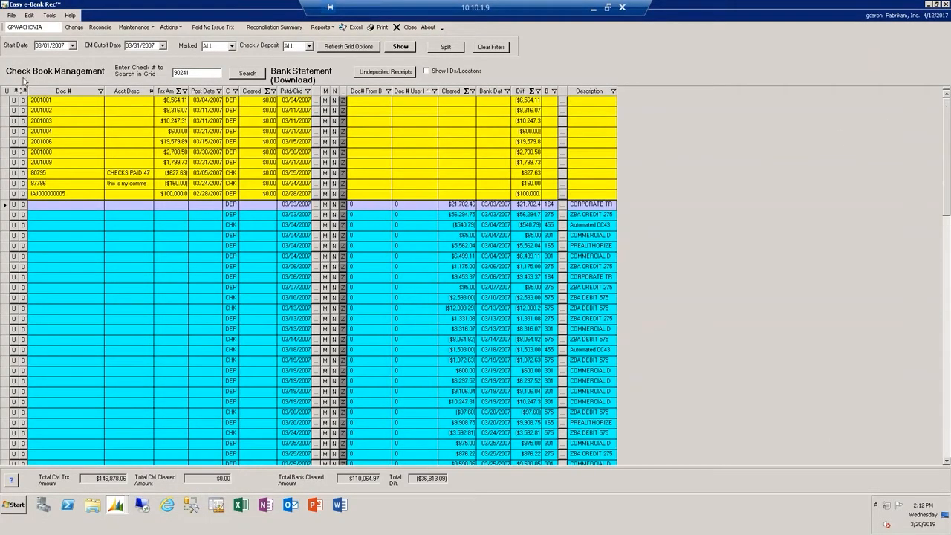
left_click(401, 48)
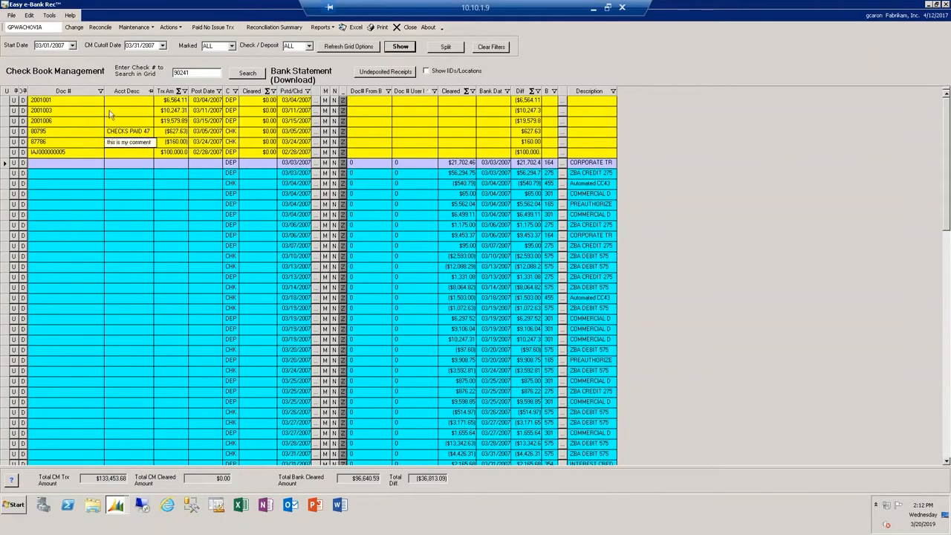
- Preview the check number matches, update checks 80795 and 87786, and close the preview
left_click(170, 27)
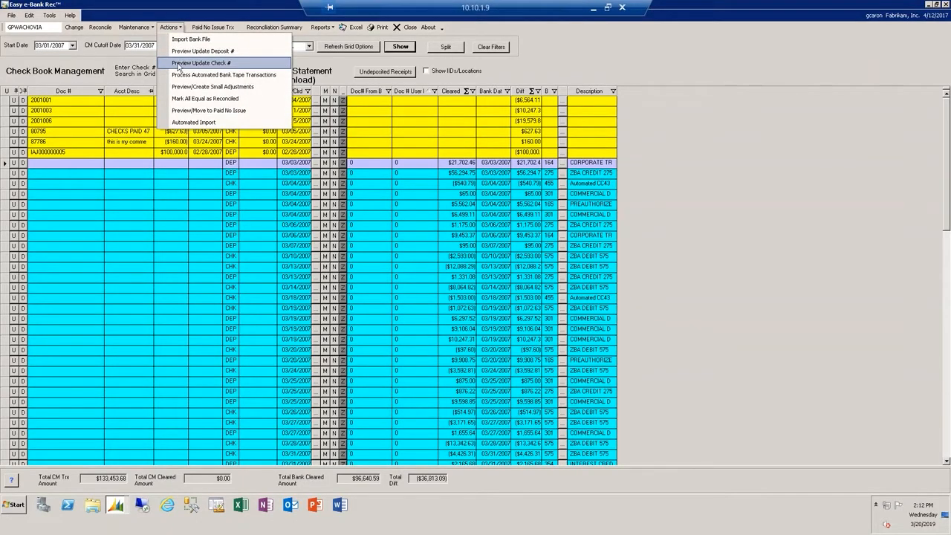
left_click(177, 64)
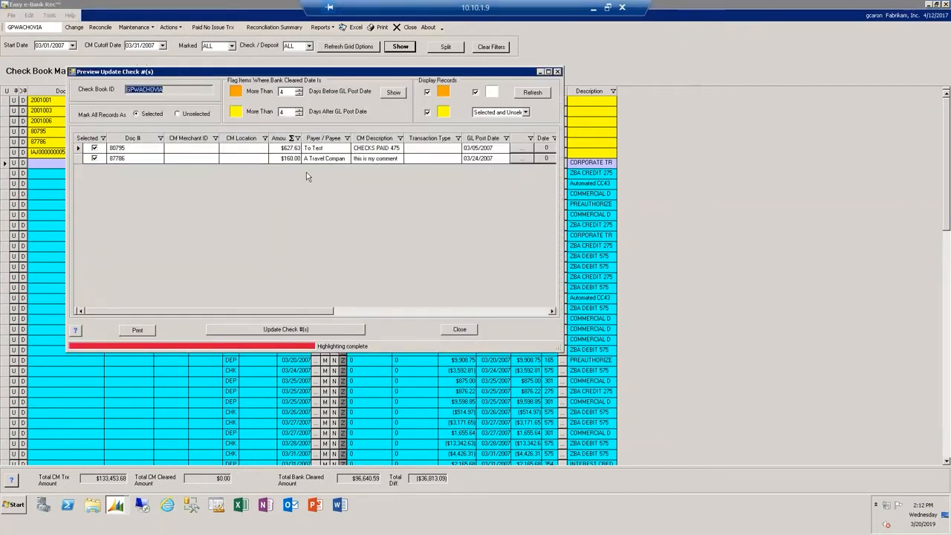
left_click(548, 72)
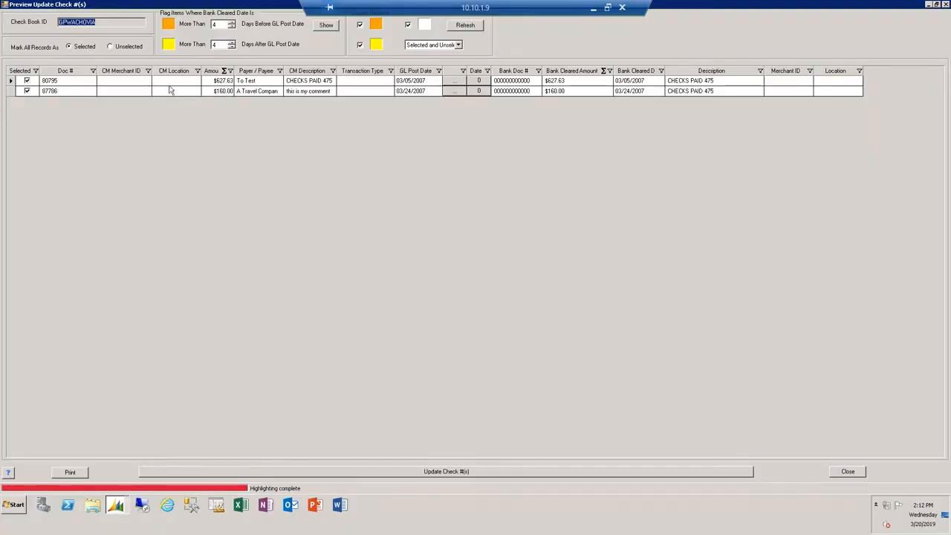
left_click(55, 82)
left_click(475, 472)
left_click(486, 280)
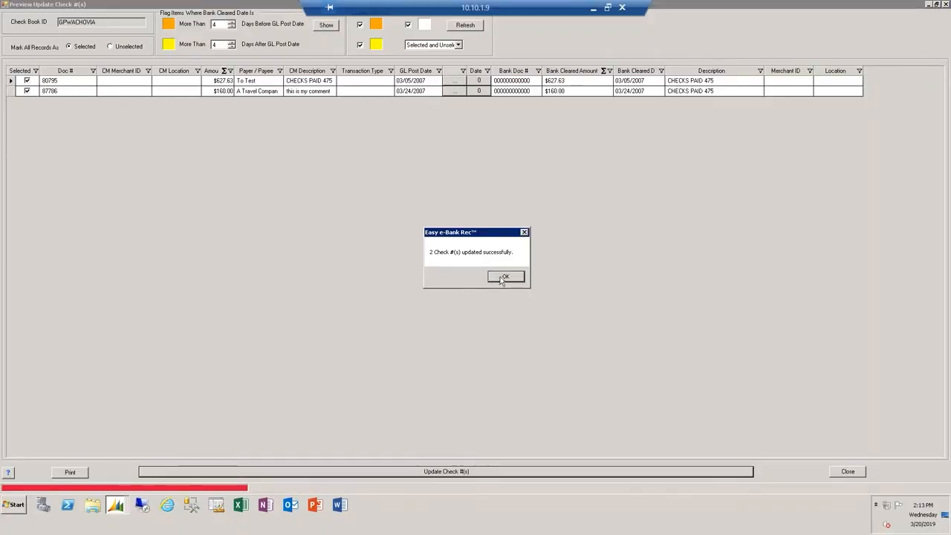
left_click(504, 276)
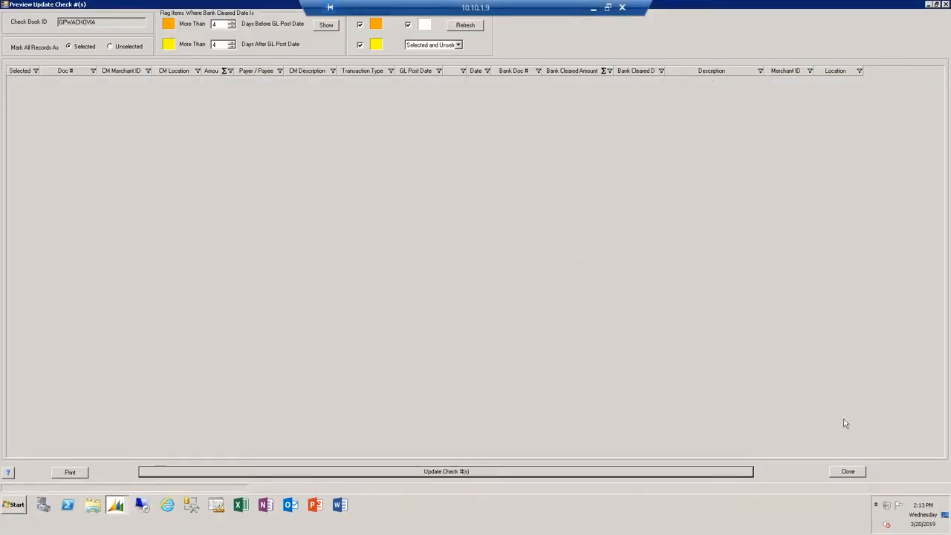
left_click(847, 472)
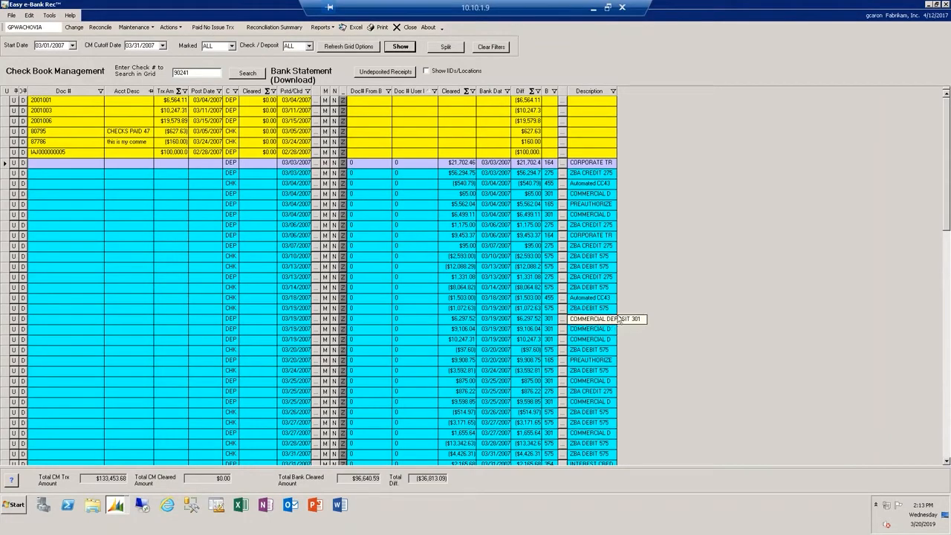
left_click(170, 30)
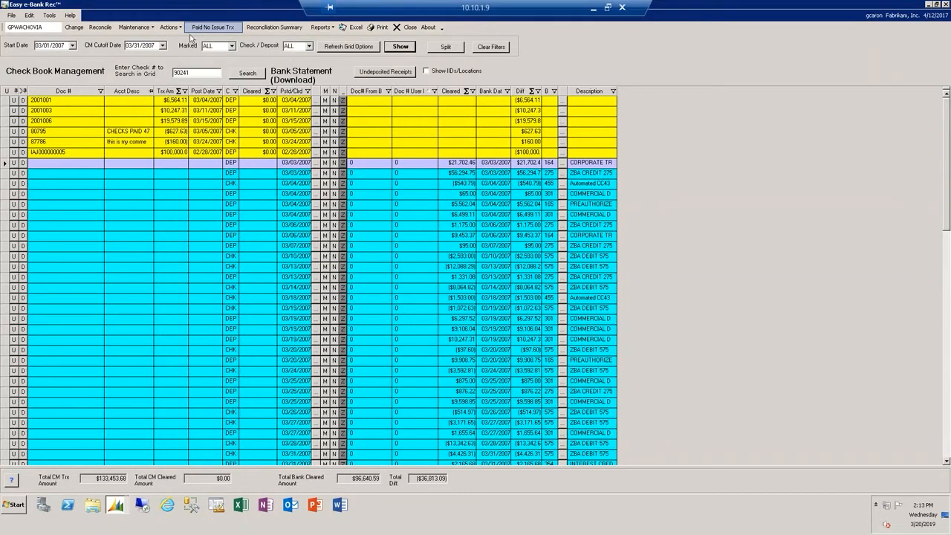
left_click(170, 28)
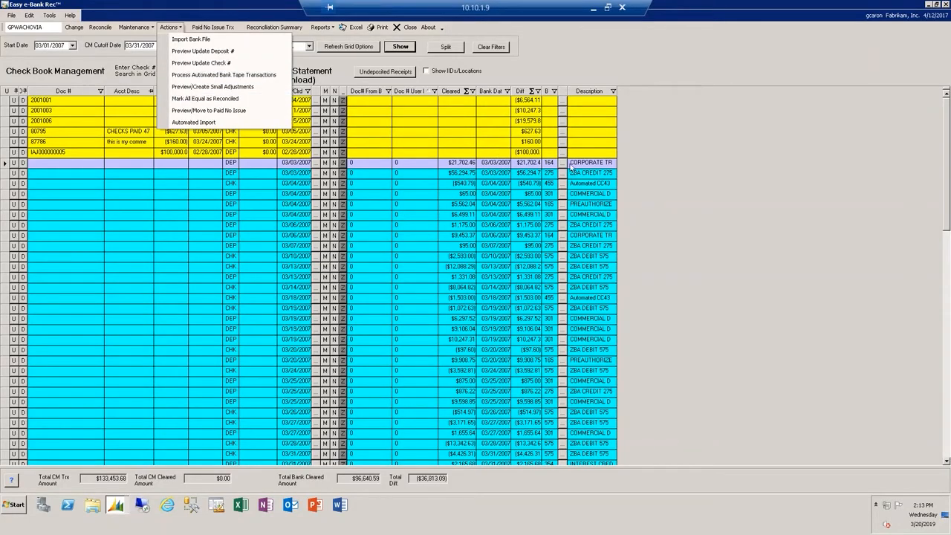
left_click(414, 248)
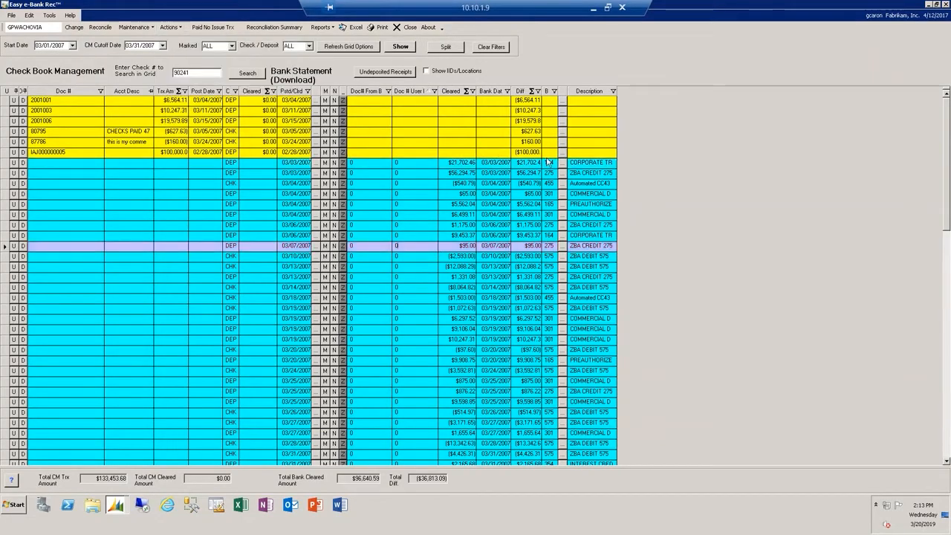
- Filter the grid by bank code 275 and by bank code 575 to examine the ZBA transactions, and show all codes again
left_click(553, 91)
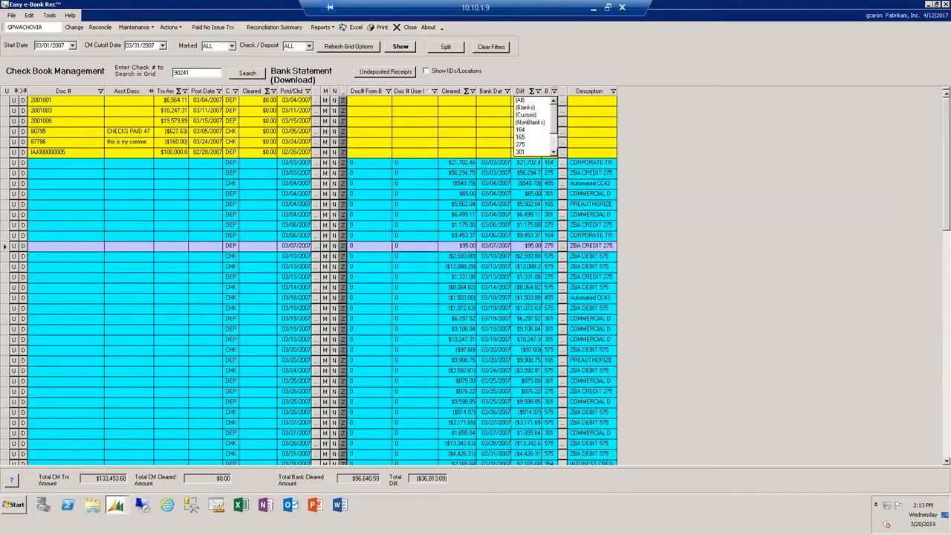
left_click(530, 145)
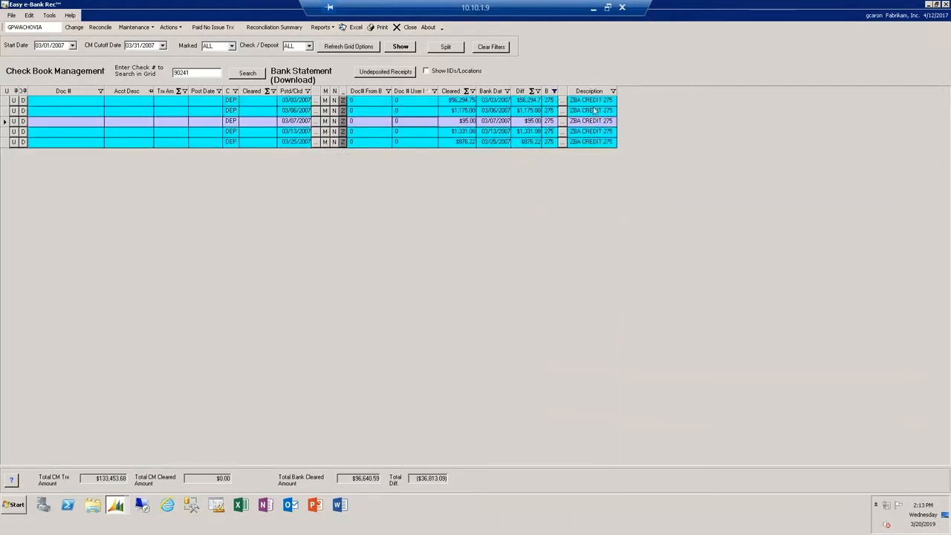
left_click(553, 91)
left_click_drag(554, 129, 554, 155)
left_click(542, 153)
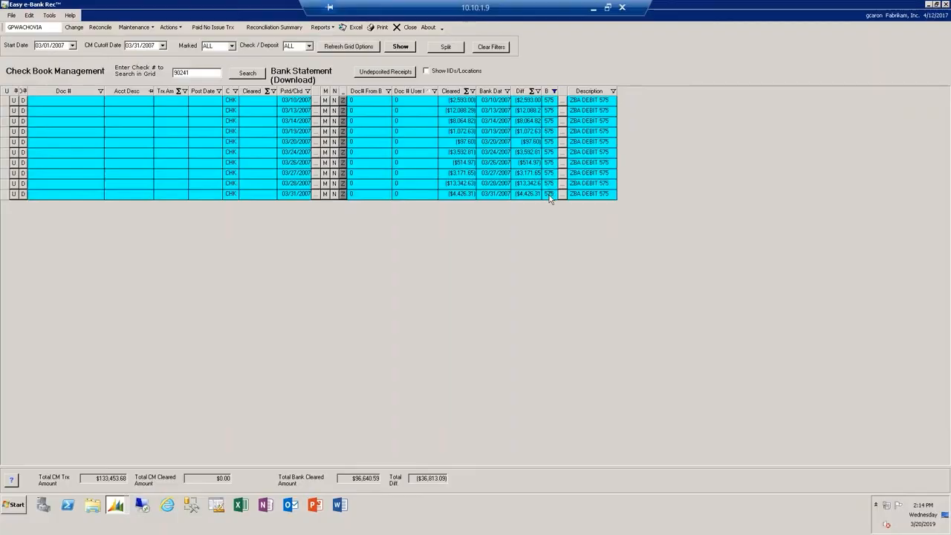
left_click(554, 91)
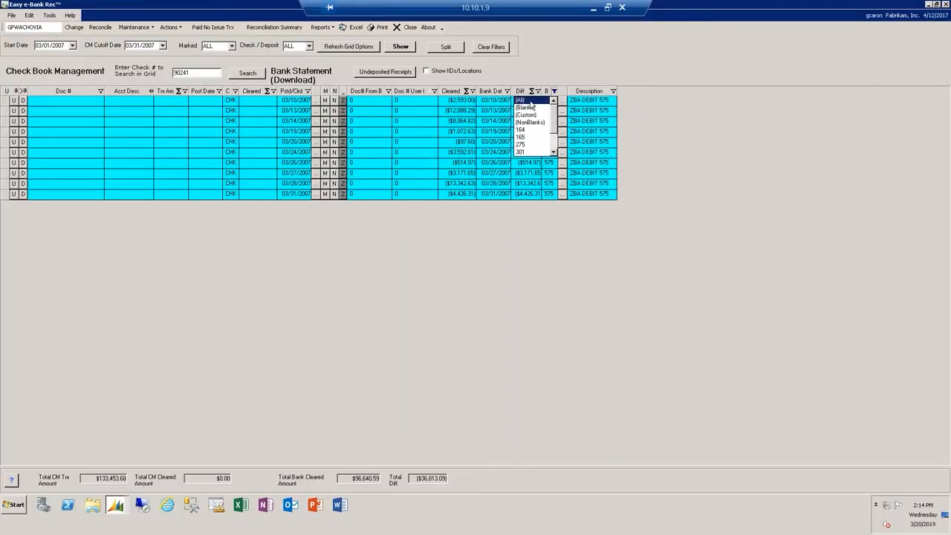
left_click(528, 101)
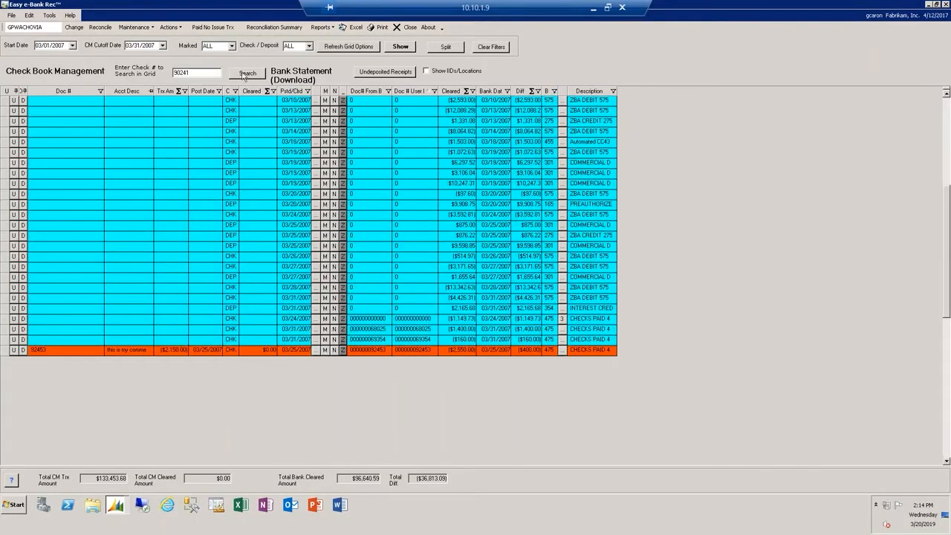
- Review the list of automated bank tape transactions and close it without processing
left_click(169, 27)
left_click(184, 76)
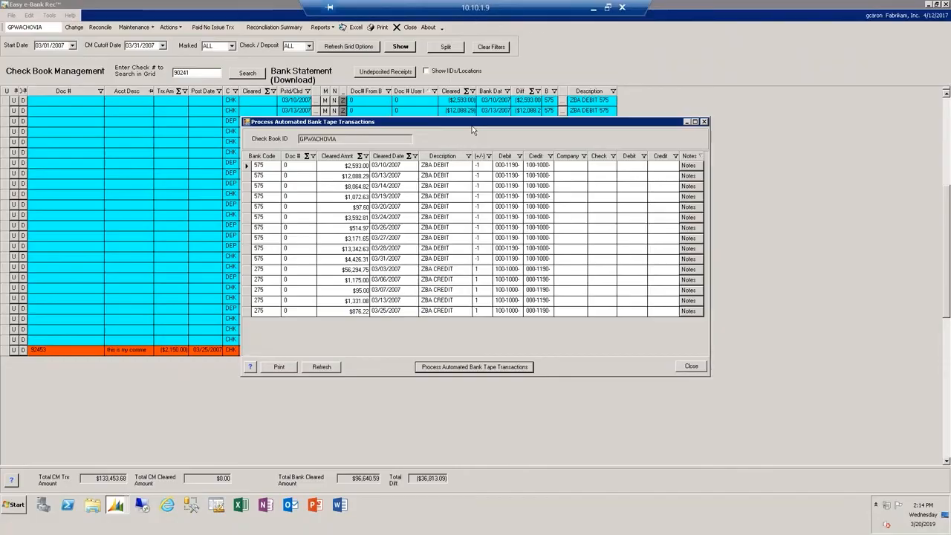
left_click(703, 122)
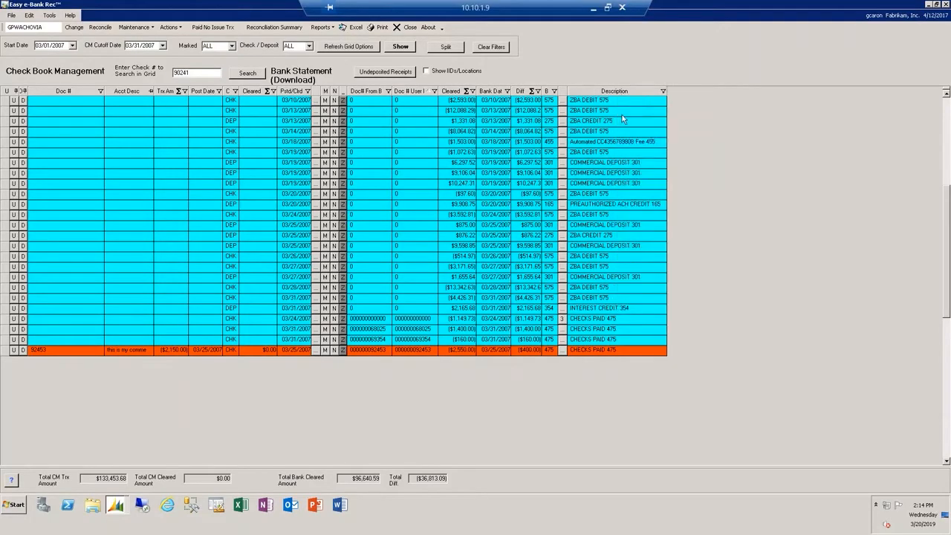
- Start a default GL account override for the 03/04/2007 automated fee with bank code 455, removing "Automated" from its key string
left_click(945, 119)
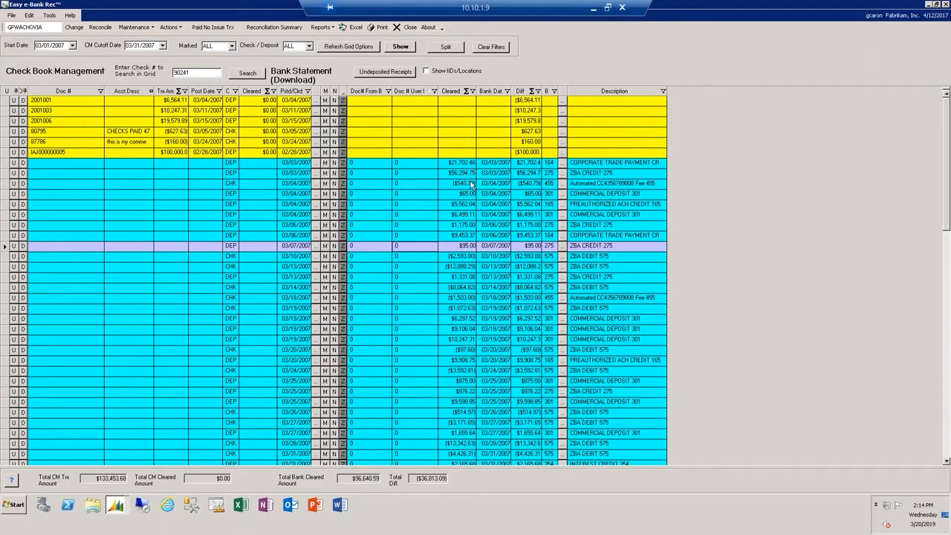
double_click(607, 188)
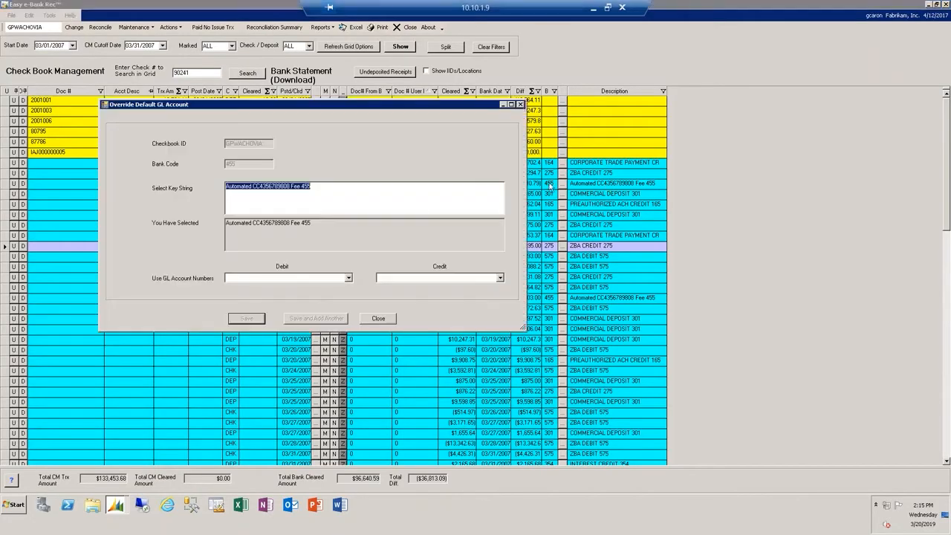
left_click(413, 191)
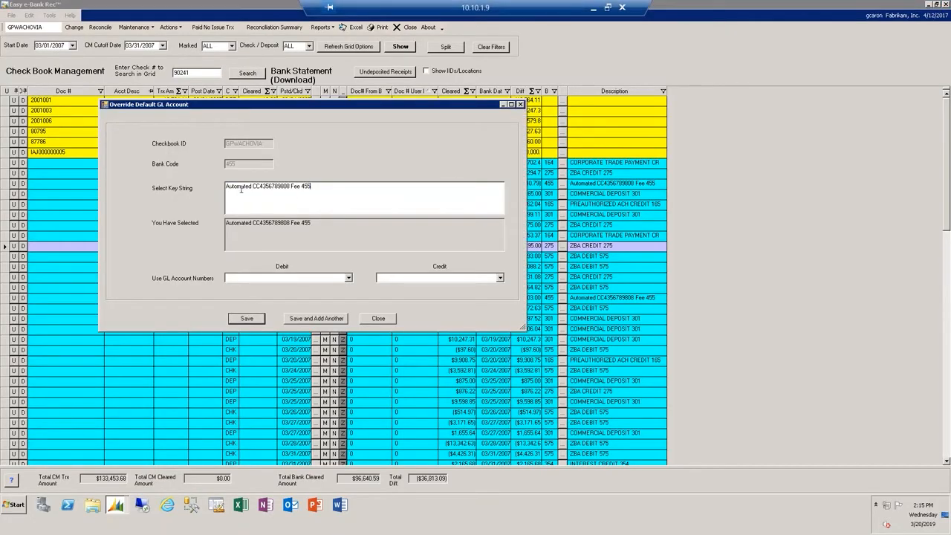
left_click_drag(253, 186, 225, 188)
key("Delete")
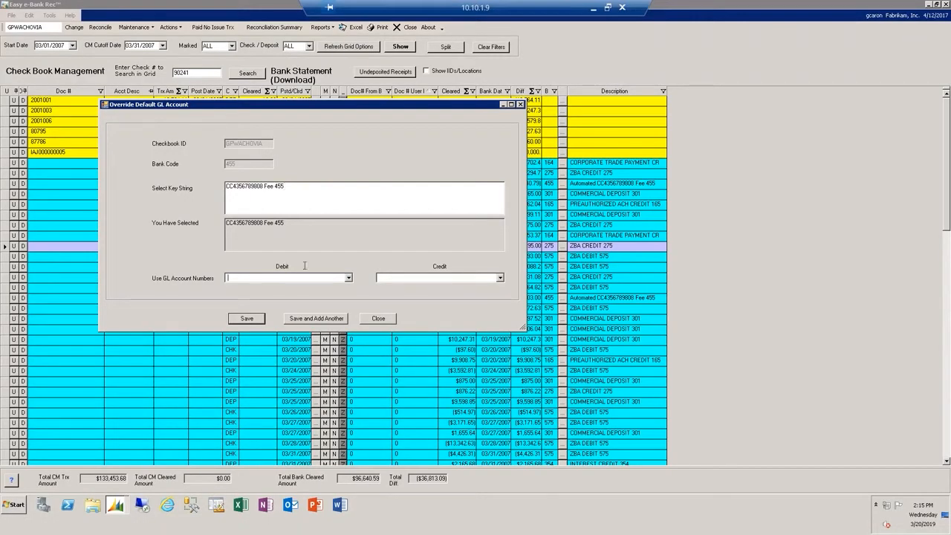
- Set the override's debit account to 000-6600-00 (Bank Fees) and its credit account to 100-1000-00 (GPWachovia Cash)
type("000")
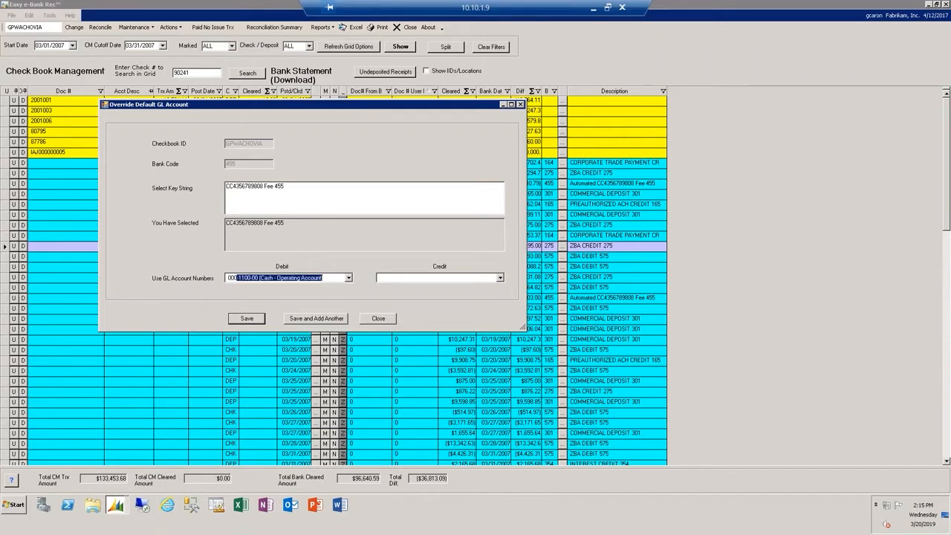
type("-6600-00 (Bank Fees")
left_click(446, 280)
type("100-1000-00 (GPWachovia Cash")
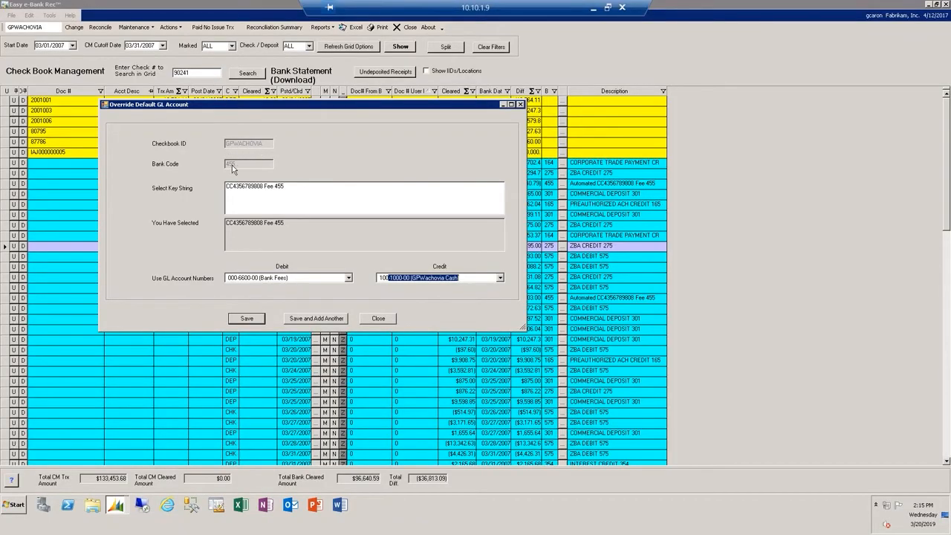
- Remove the trailing 455 from the override's key string and save the GL account override
left_click(287, 186)
key("BackSpace")
key("BackSpace")
key("BackSpace")
key("BackSpace")
left_click(250, 319)
left_click(499, 277)
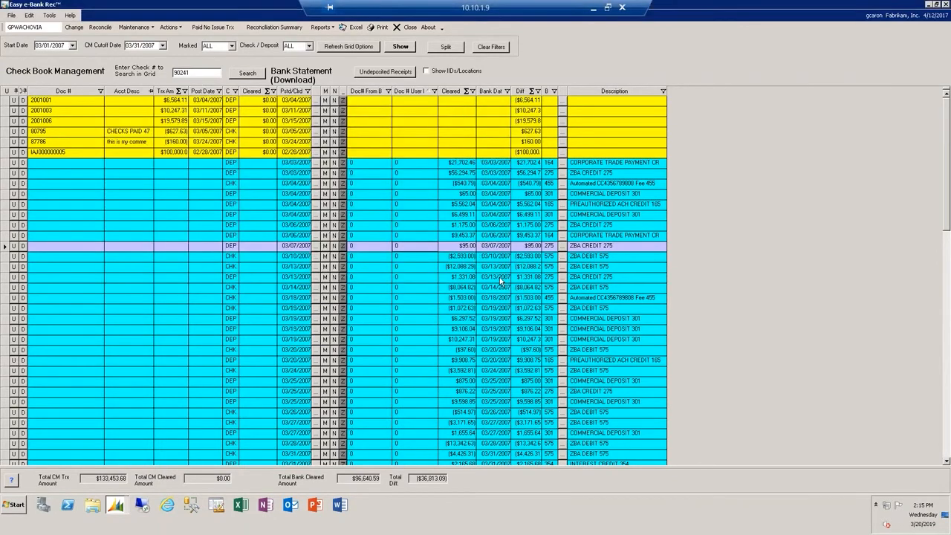
- Reopen the automated bank tape transactions and highlight the bank code 575, 275 and 455 entries in turn to review their GL accounts
left_click(170, 27)
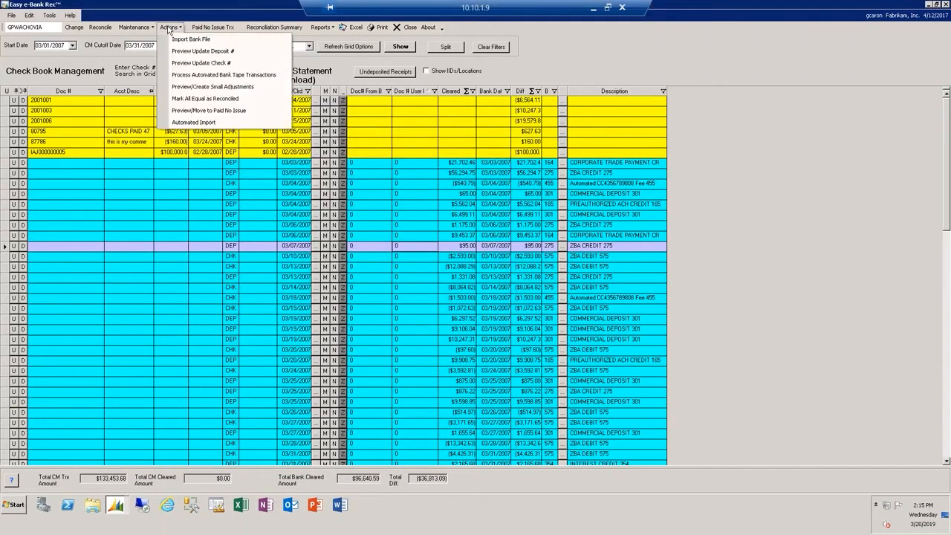
left_click(197, 75)
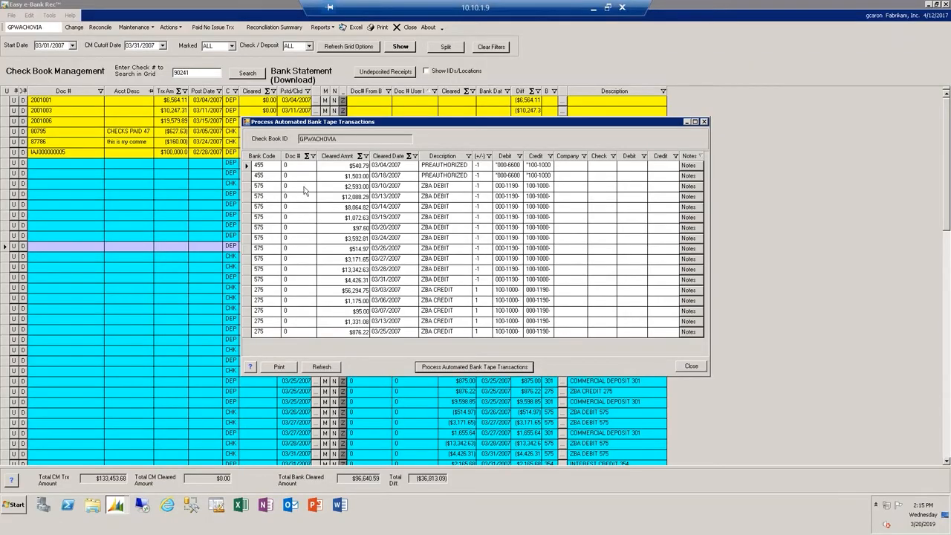
left_click(252, 187)
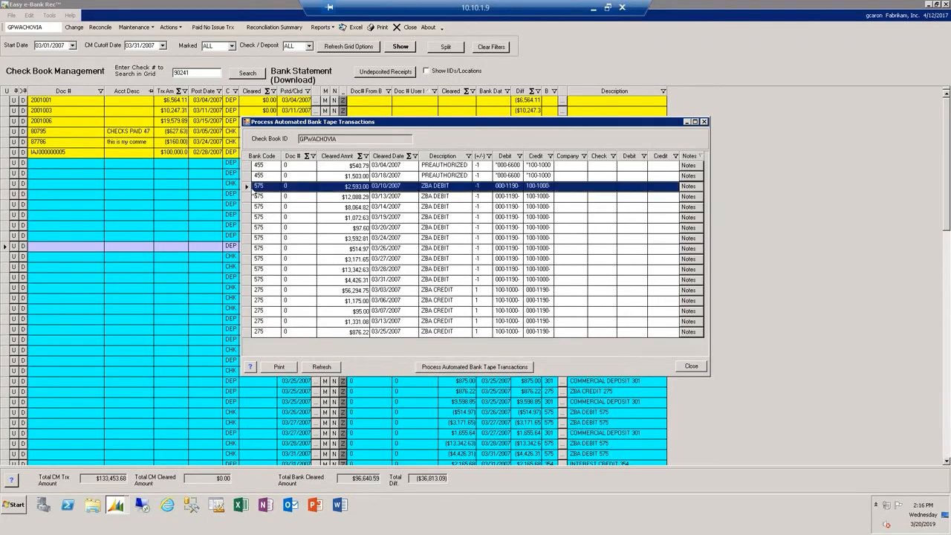
left_click(248, 281, "shift")
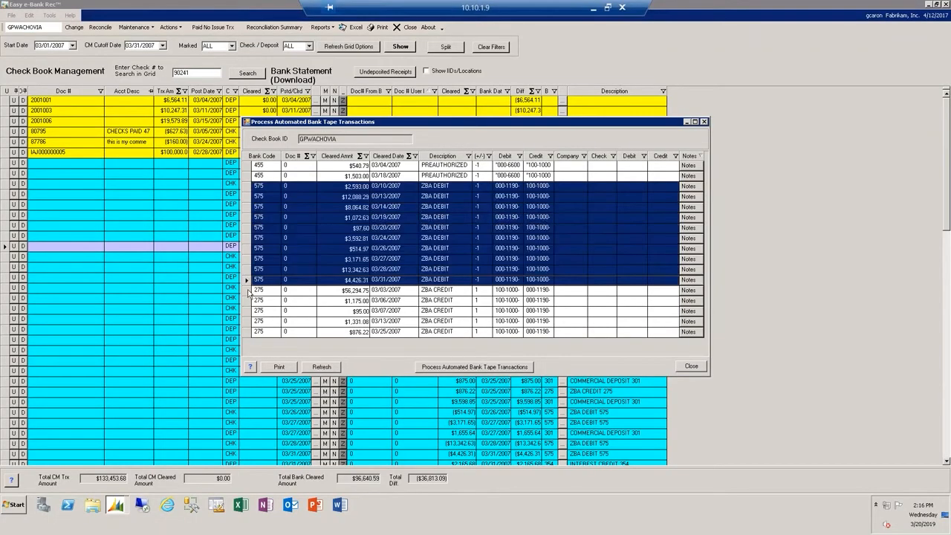
left_click(251, 290)
left_click(247, 332, "shift")
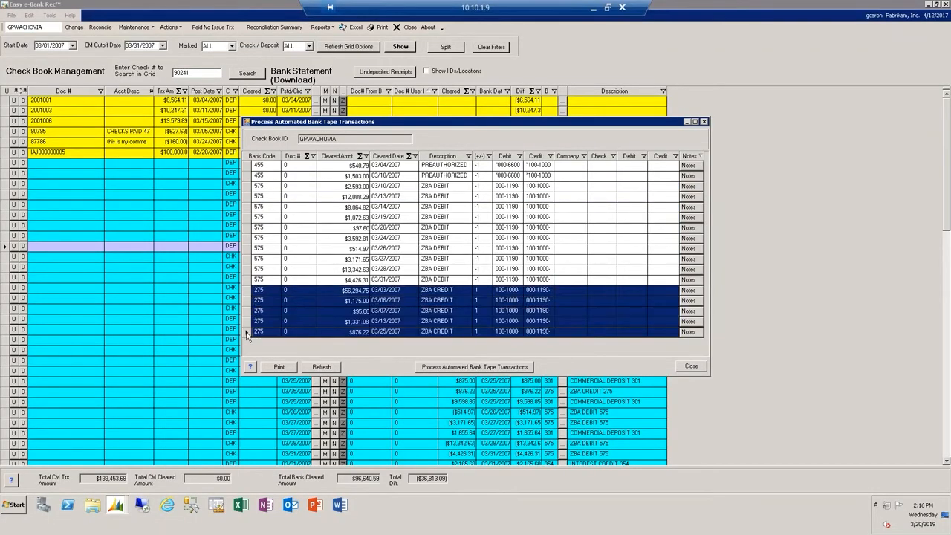
left_click(246, 166)
left_click(248, 176, "shift")
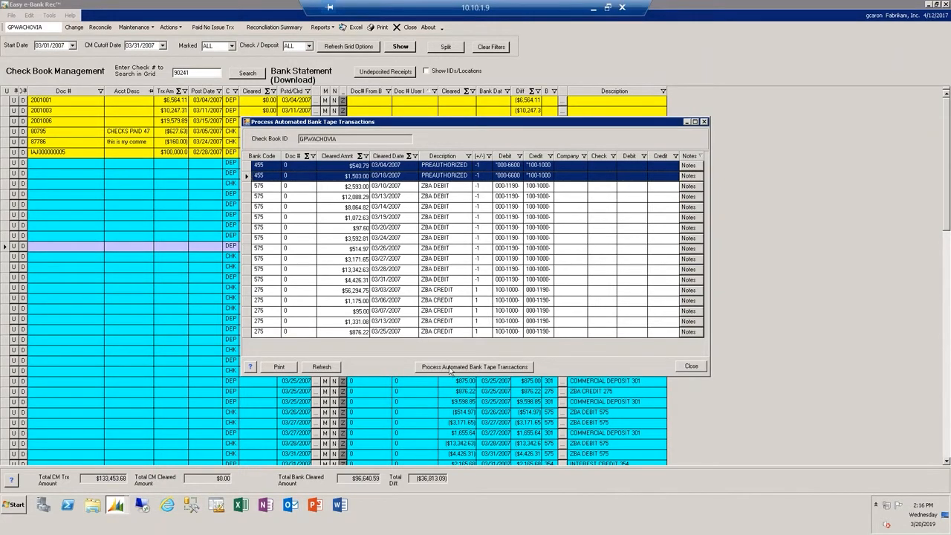
- Process the automated bank tape transactions and agree to record the ZBA/SWEEP transactions
left_click(450, 367)
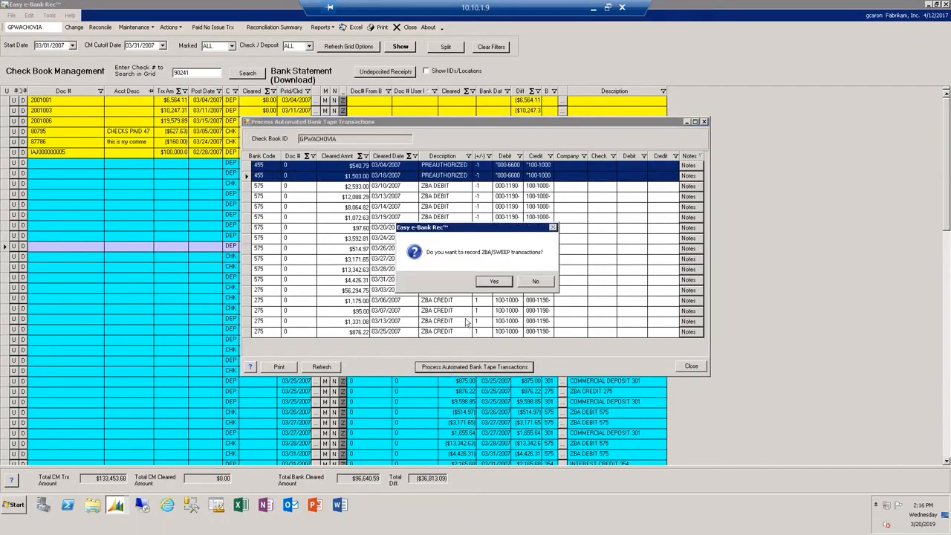
left_click(494, 282)
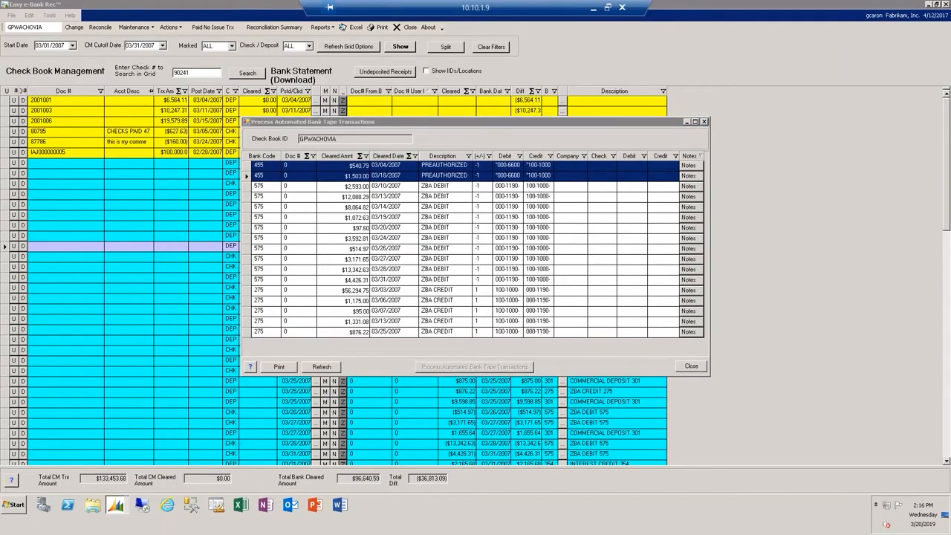
key("Return")
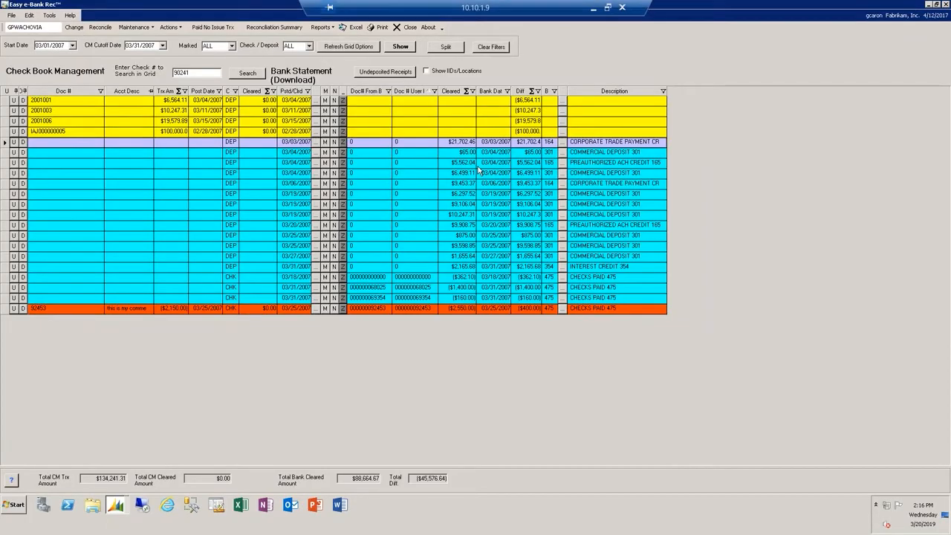
left_click(168, 27)
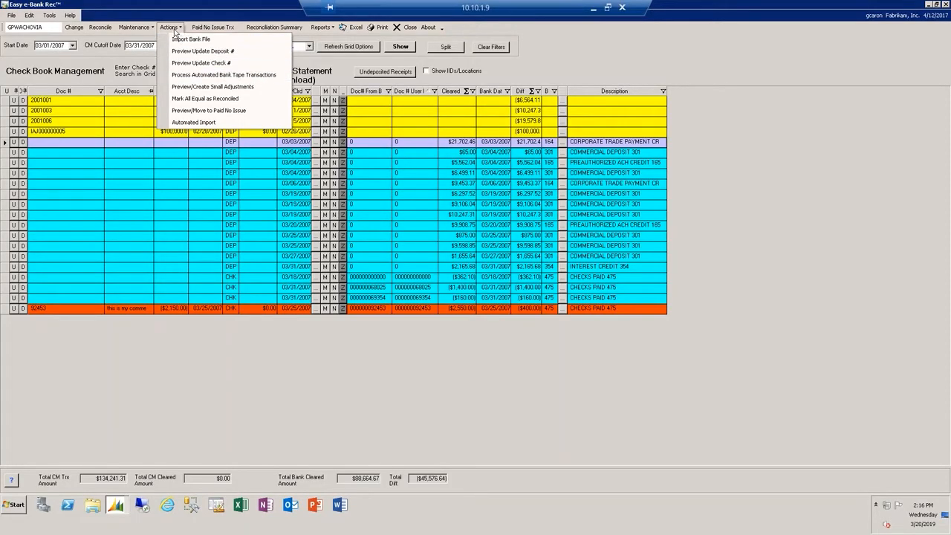
left_click(170, 28)
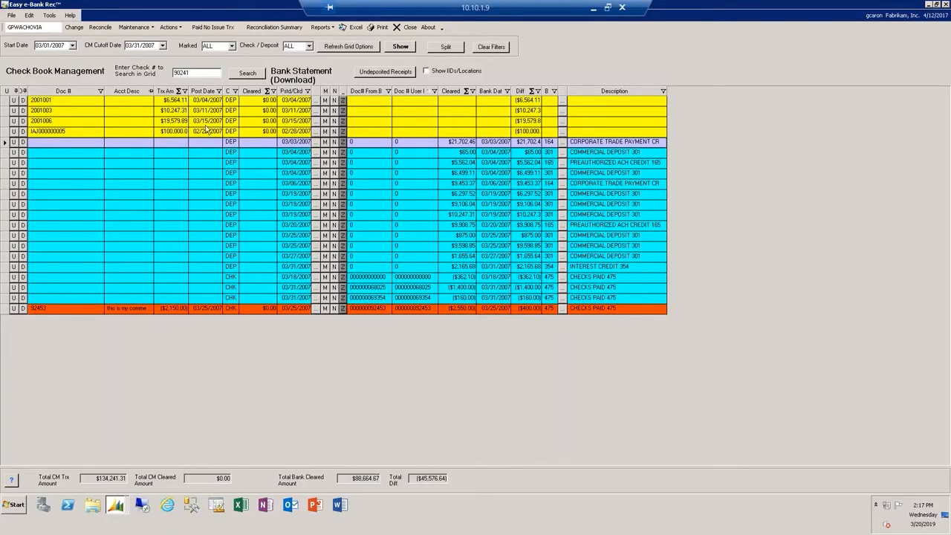
- Find possible matches for the $10,247.31 bank deposit, match it to document 2001003, and refresh the grid with all records
right_click(465, 216)
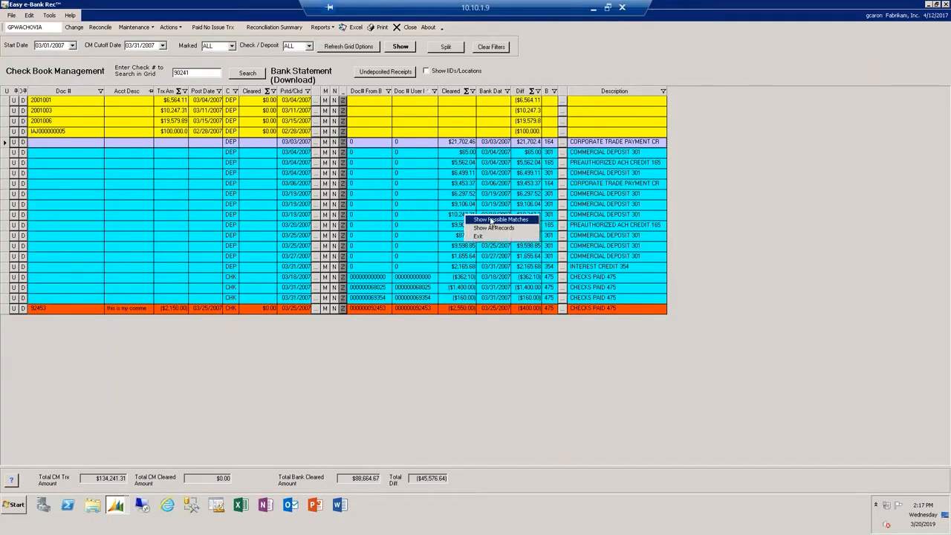
left_click(492, 220)
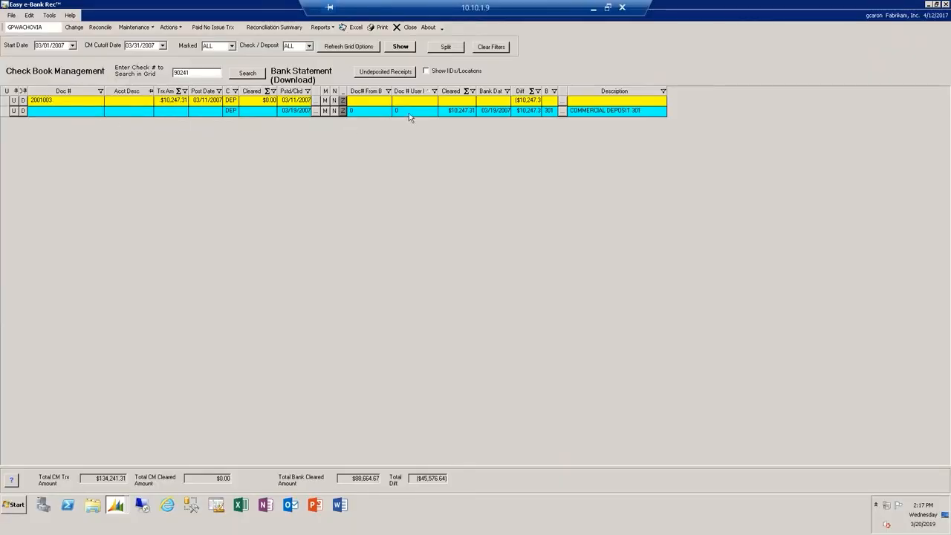
right_click(469, 116)
left_click(479, 121)
right_click(471, 113)
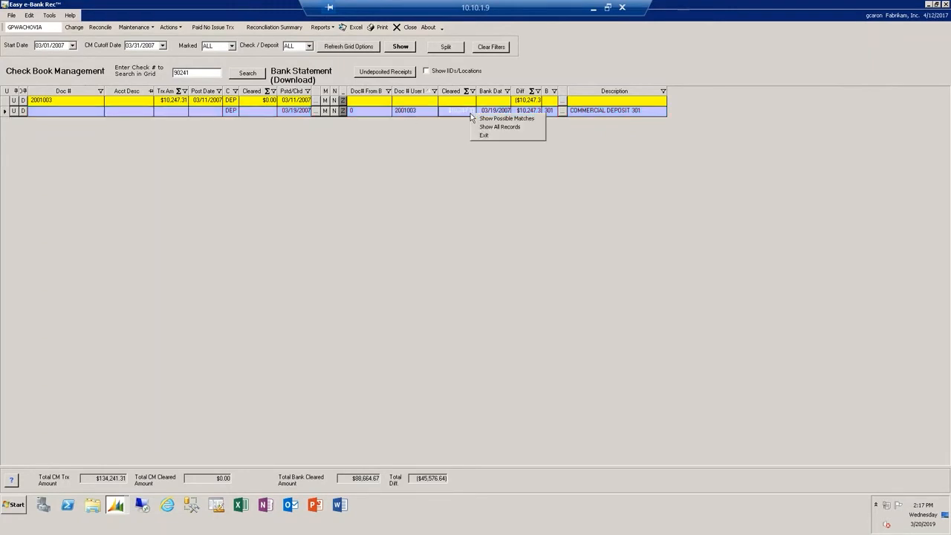
left_click(491, 127)
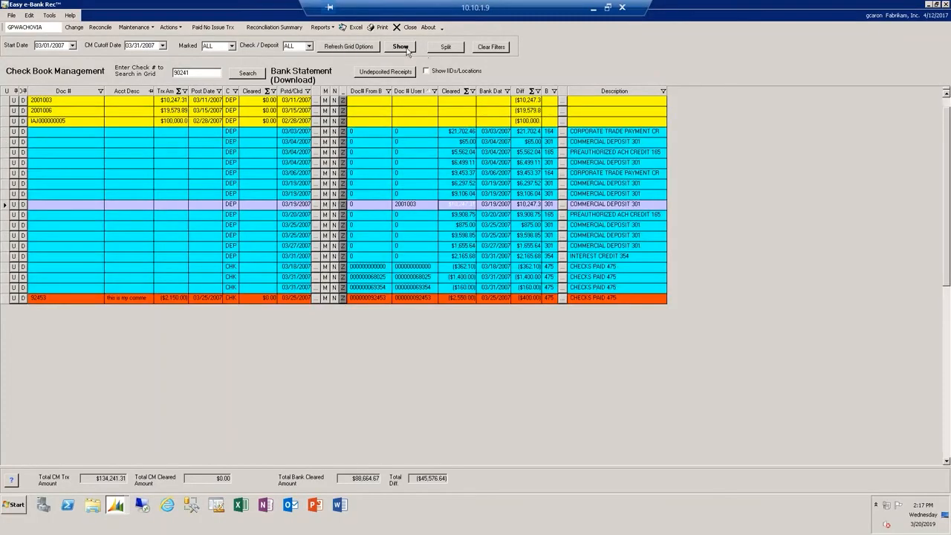
left_click(401, 47)
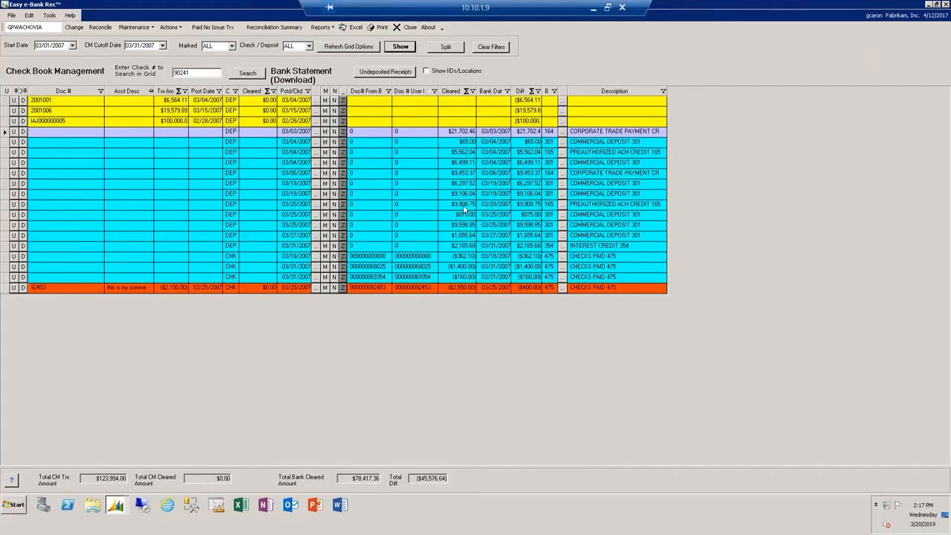
- Post a bank transfer from UPTOWN TRUST to GPWACHOVIA for the $9,908.75 preauthorized ACH credit of 03/20/2007
left_click(562, 205)
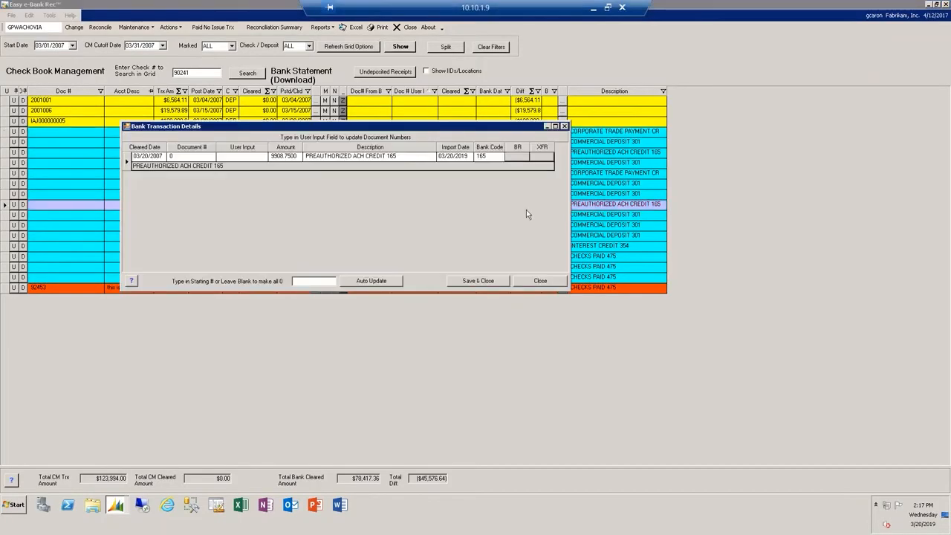
left_click(541, 157)
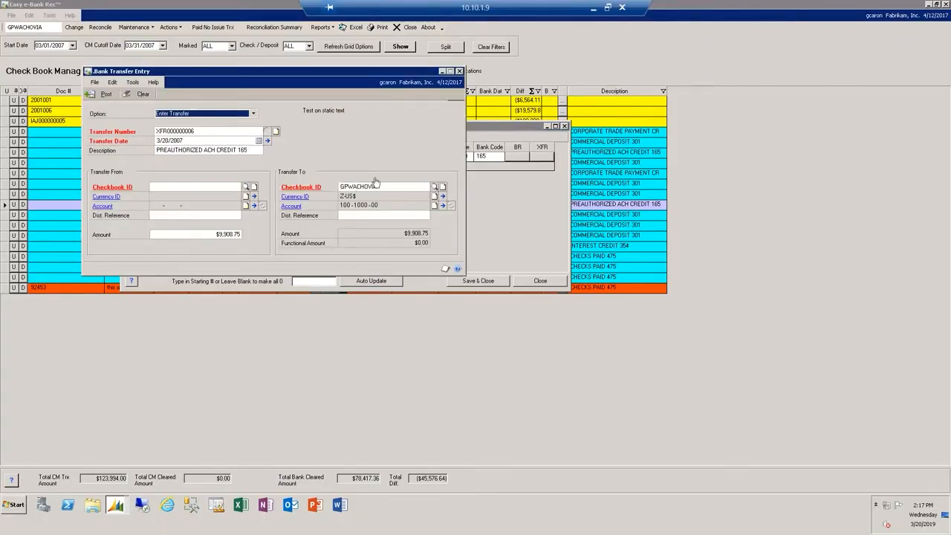
left_click(246, 187)
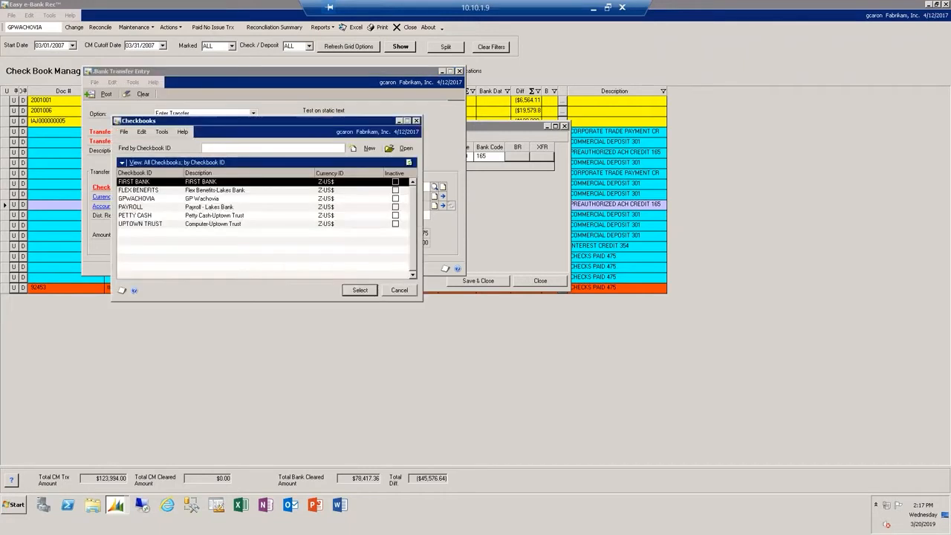
left_click(149, 224)
left_click(359, 292)
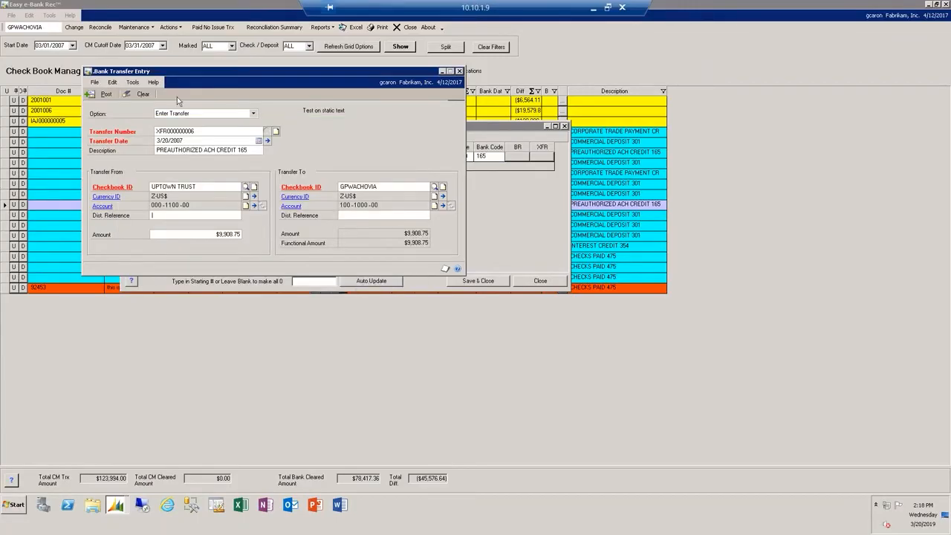
left_click(108, 95)
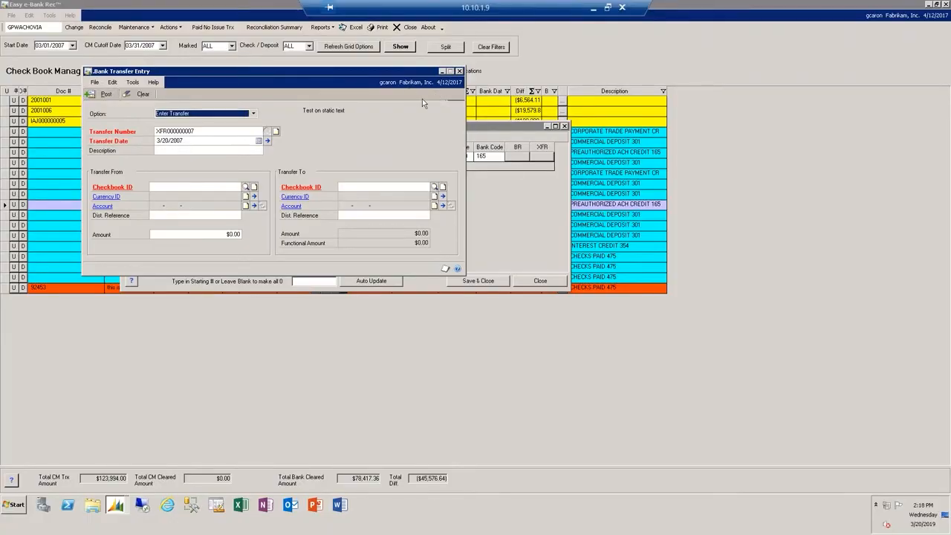
- Save the ACH credit's bank transaction details, close the transfer entry and cancel its posting journal report
left_click(526, 219)
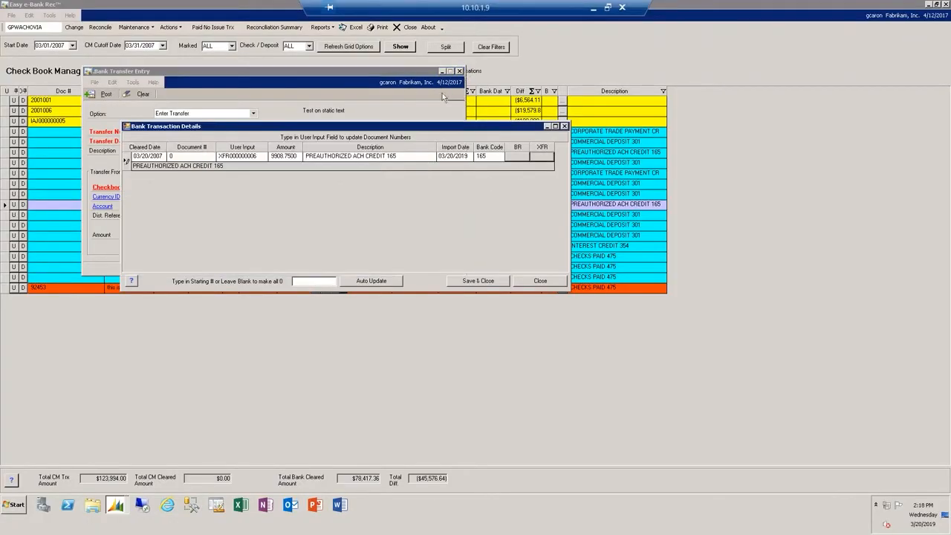
left_click(496, 280)
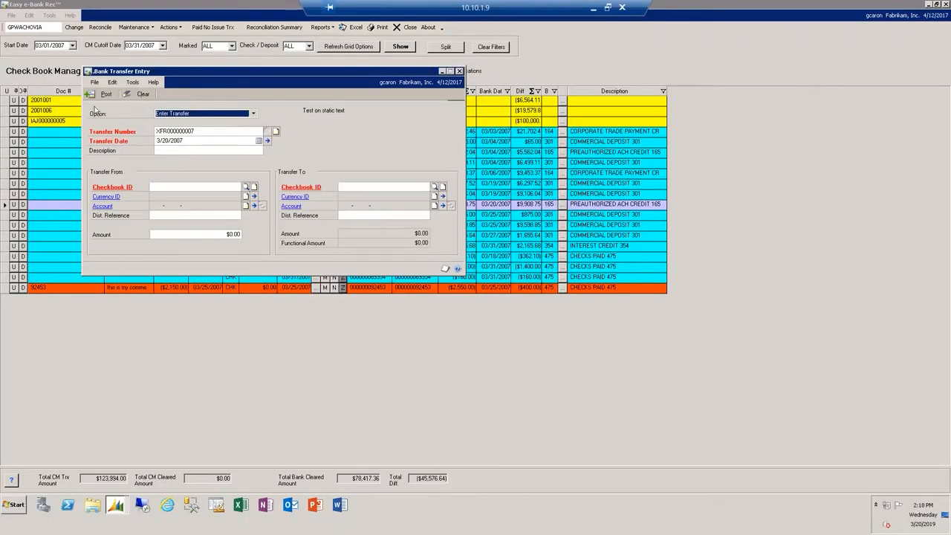
left_click(459, 70)
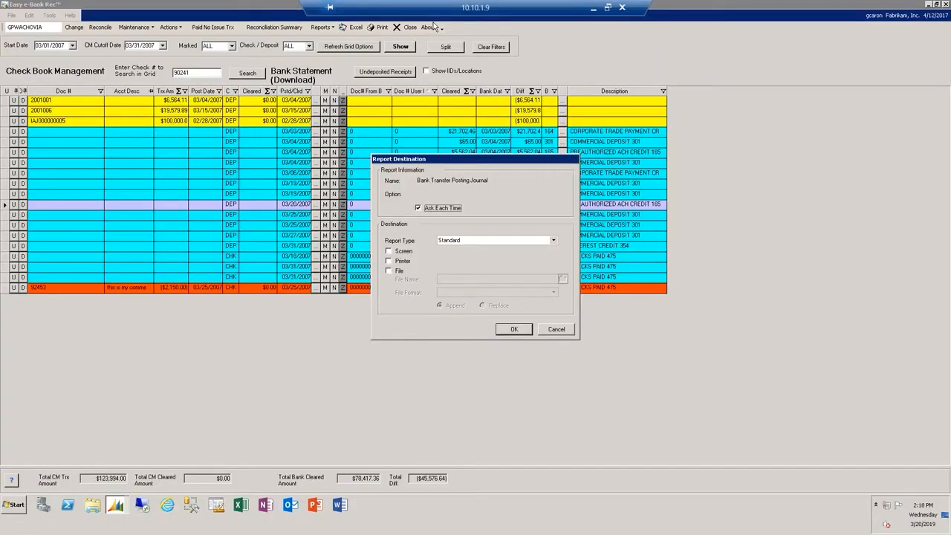
left_click(557, 328)
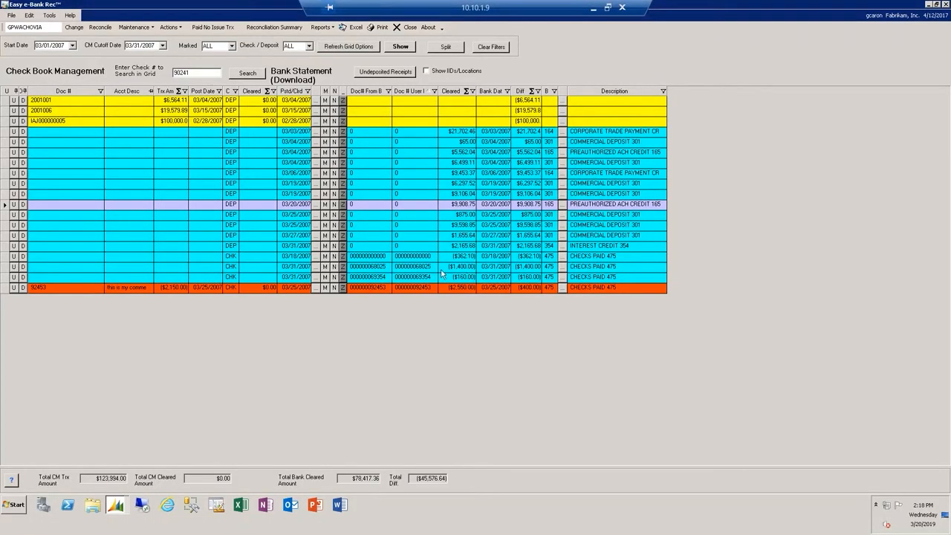
- Start a bank transaction entry for the $1,400.00 paid check of 03/31/2007 and add distribution account 000-7040-00 (Miscellaneous Income)
left_click(562, 266)
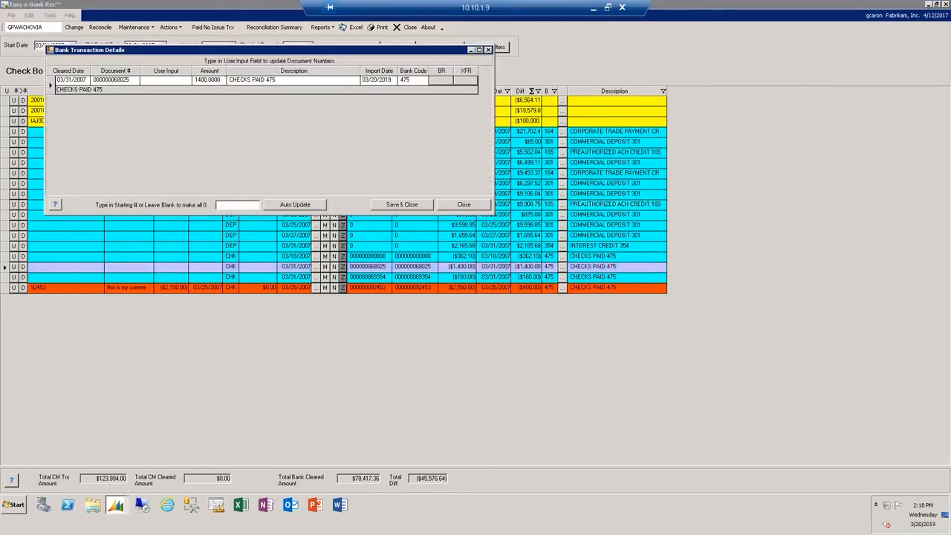
left_click(443, 82)
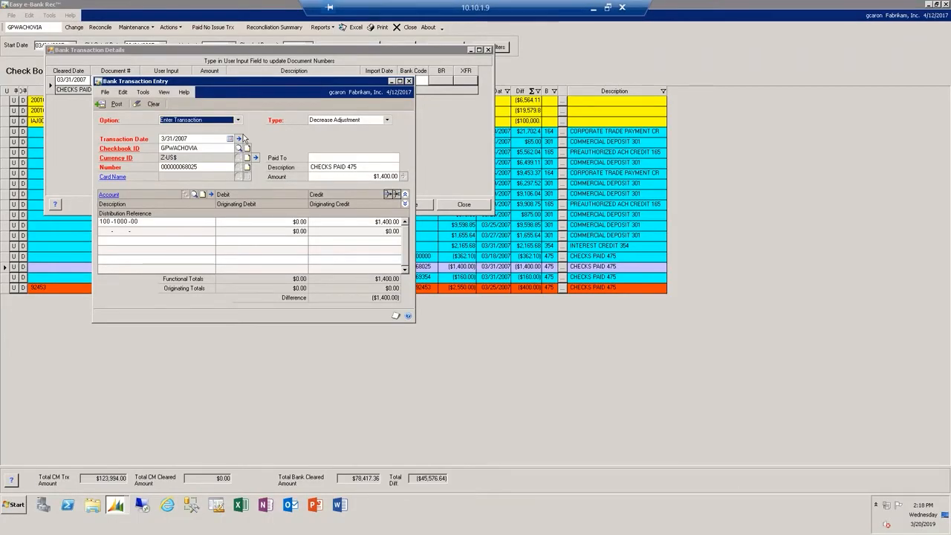
left_click(109, 231)
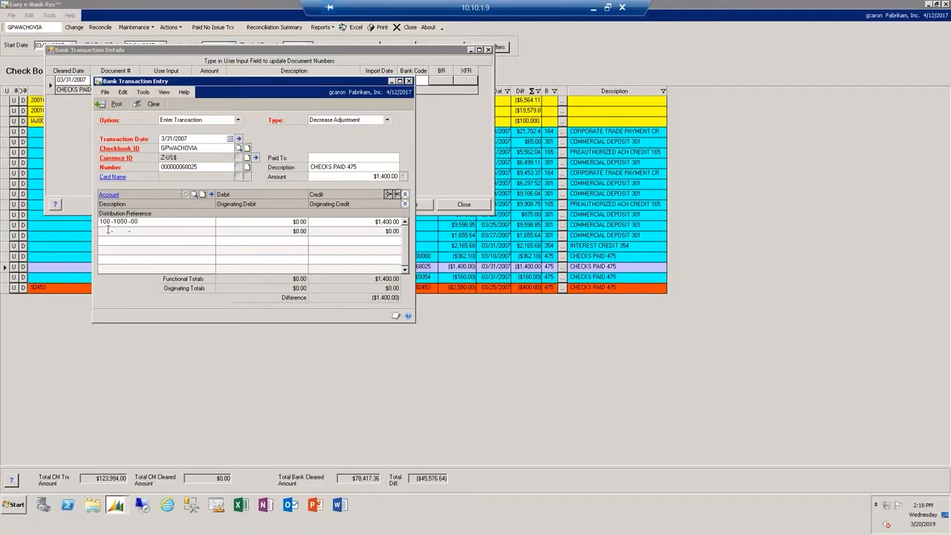
type("000 -7")
left_click(194, 193)
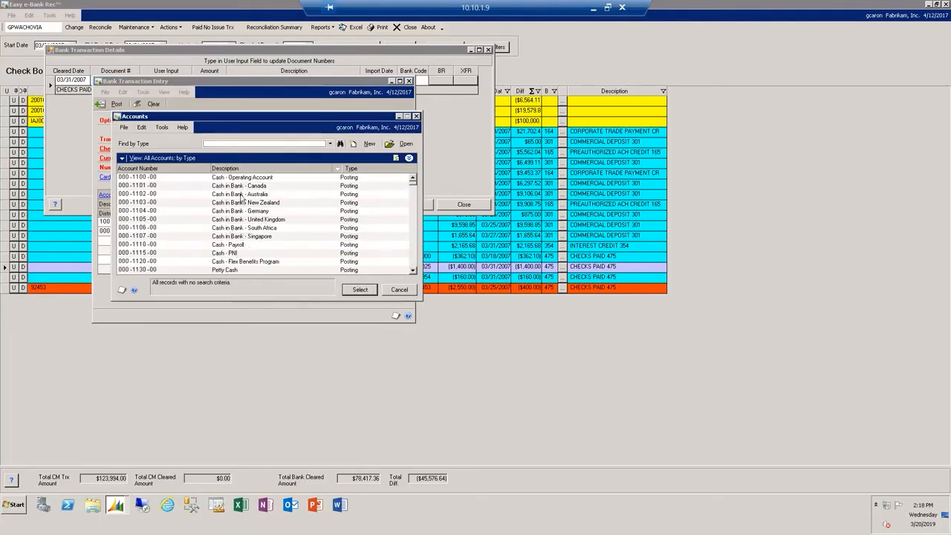
left_click(177, 170)
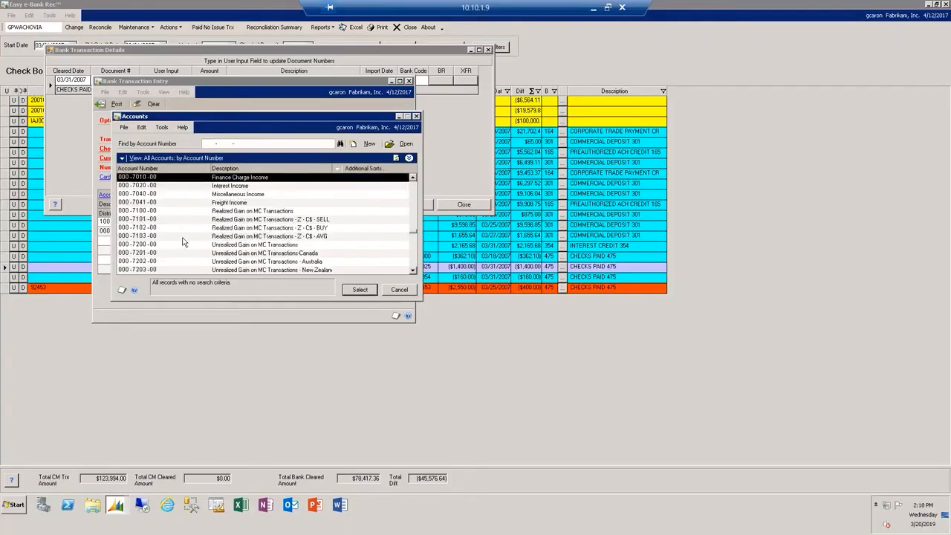
double_click(180, 193)
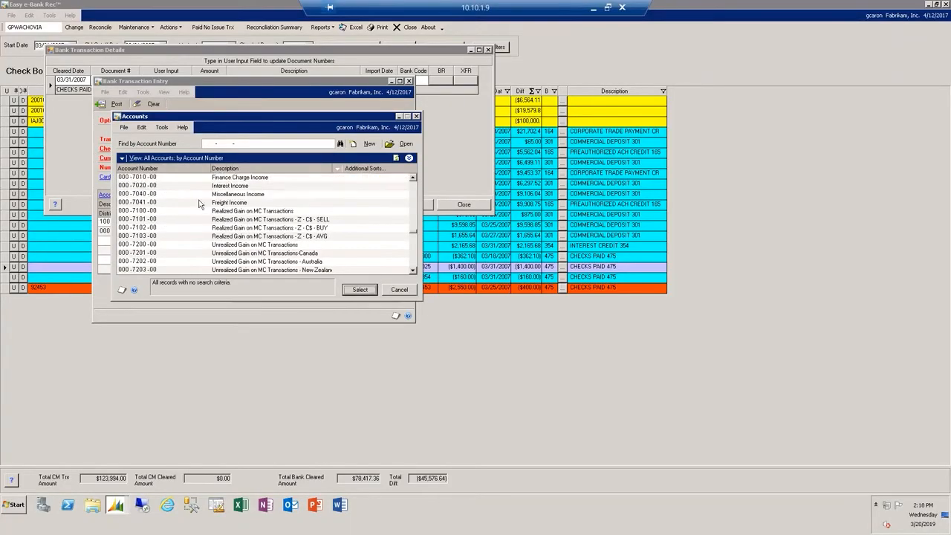
left_click(360, 288)
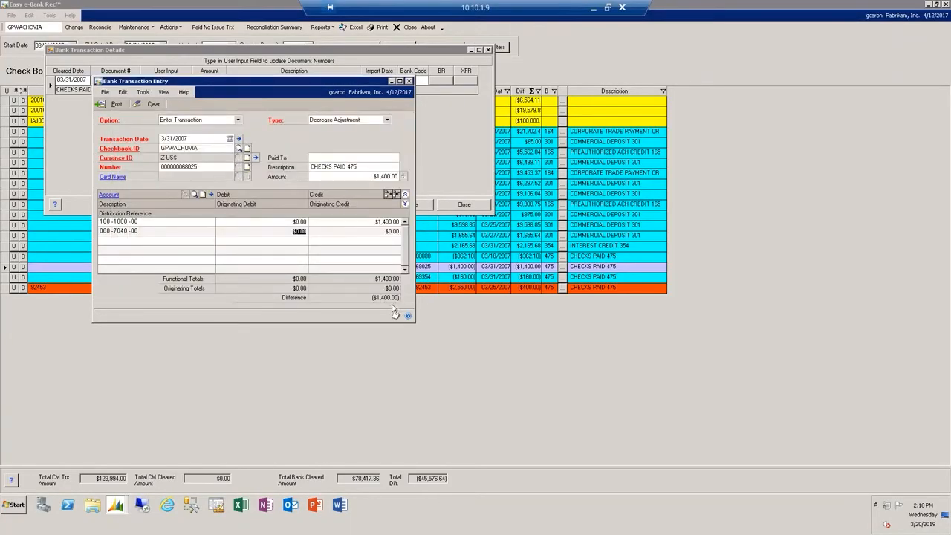
- Debit $1,400.00 to account 000-7040-00, then save and close the check's bank transaction details
type("1,400")
key("Tab")
left_click(425, 204)
left_click(401, 204)
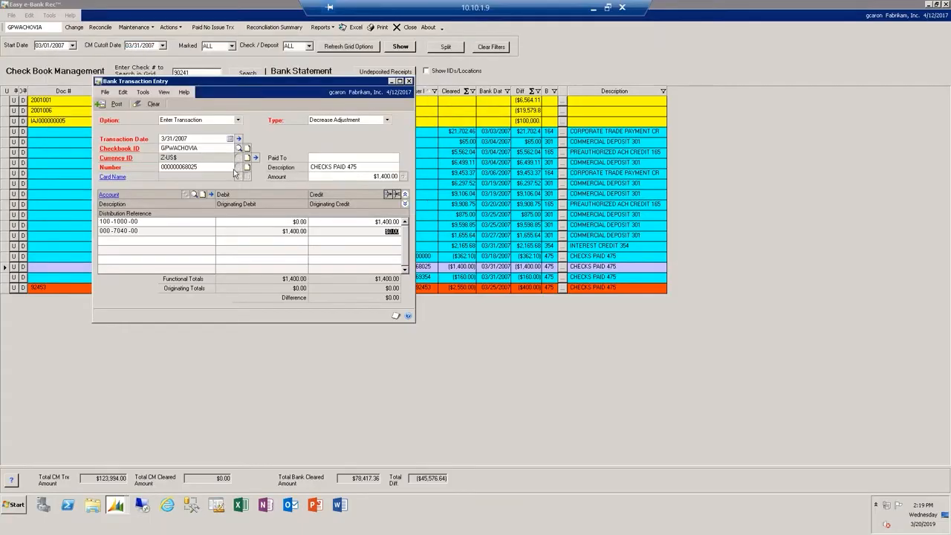
- Post the $1,400.00 decrease adjustment, dismissing its posting reports, and refresh the reconciliation grid
left_click(105, 104)
left_click(408, 81)
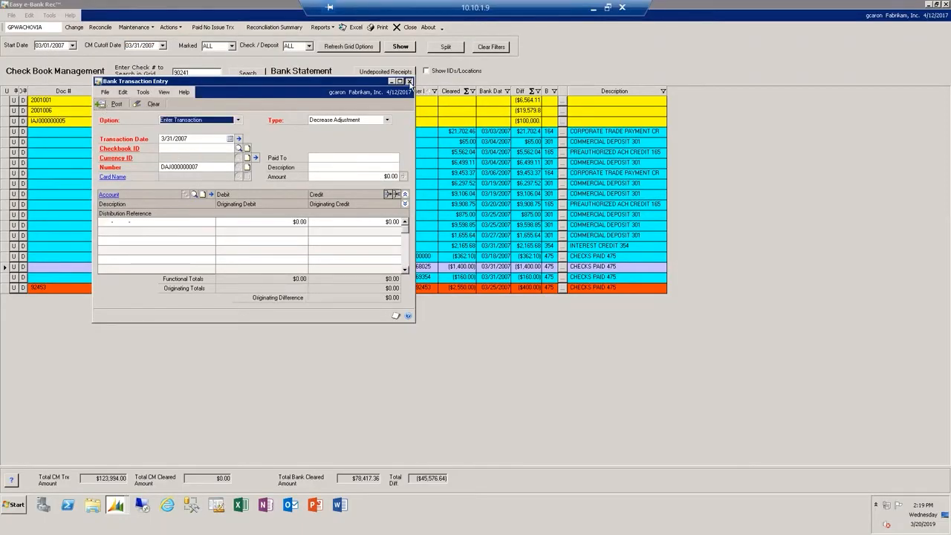
left_click(557, 329)
left_click(557, 329)
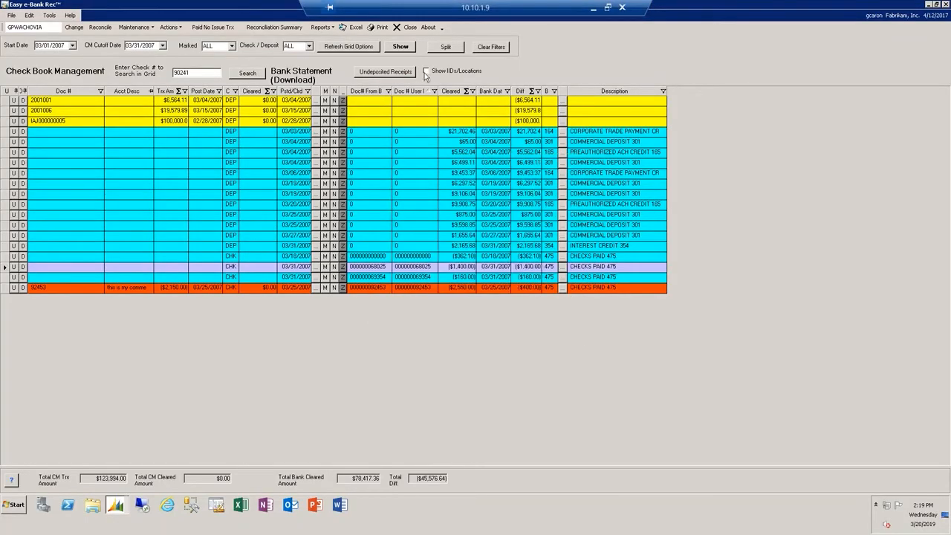
left_click(400, 46)
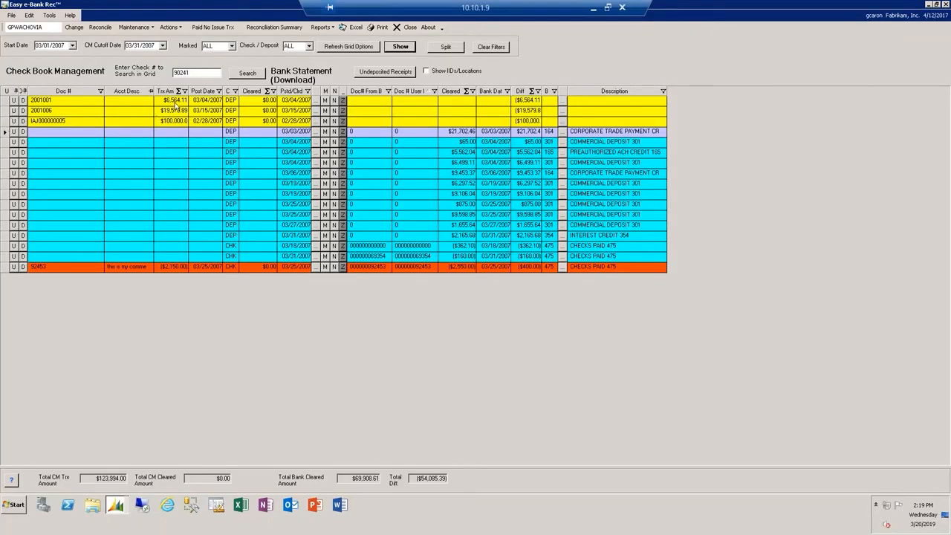
- Select checkbook deposit 2001001 with the $6,499.11 and $65.00 bank deposits of 03/04/2007 and check their total difference
left_click_drag(95, 478, 165, 481)
left_click(6, 101)
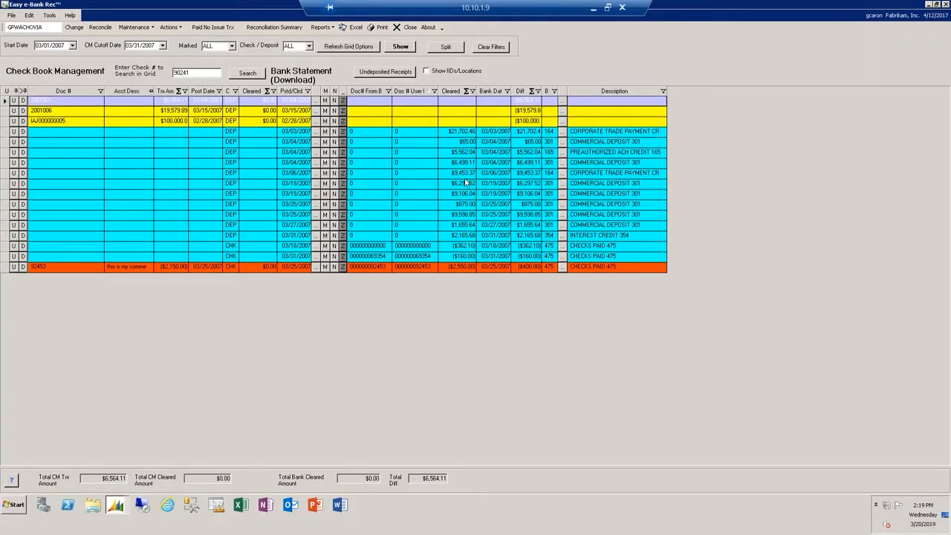
left_click(6, 162)
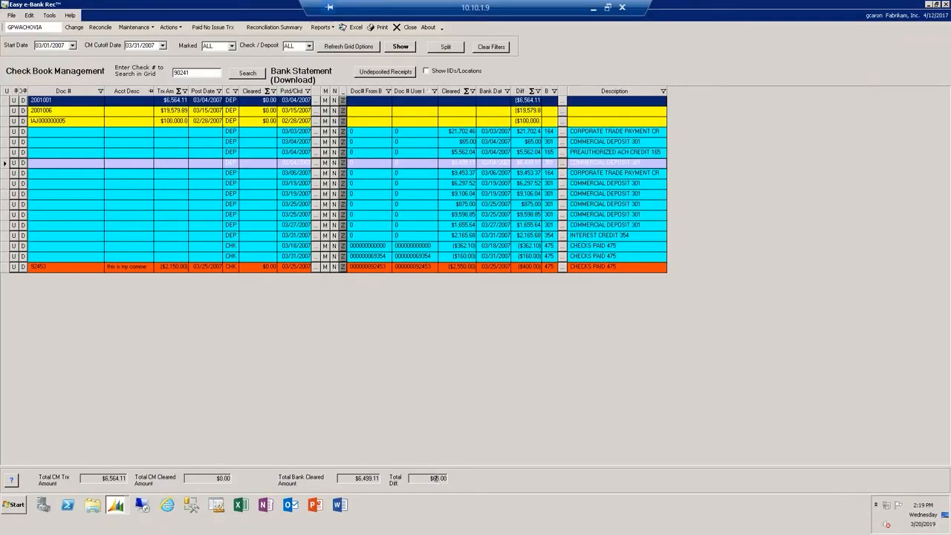
left_click_drag(429, 479, 459, 479)
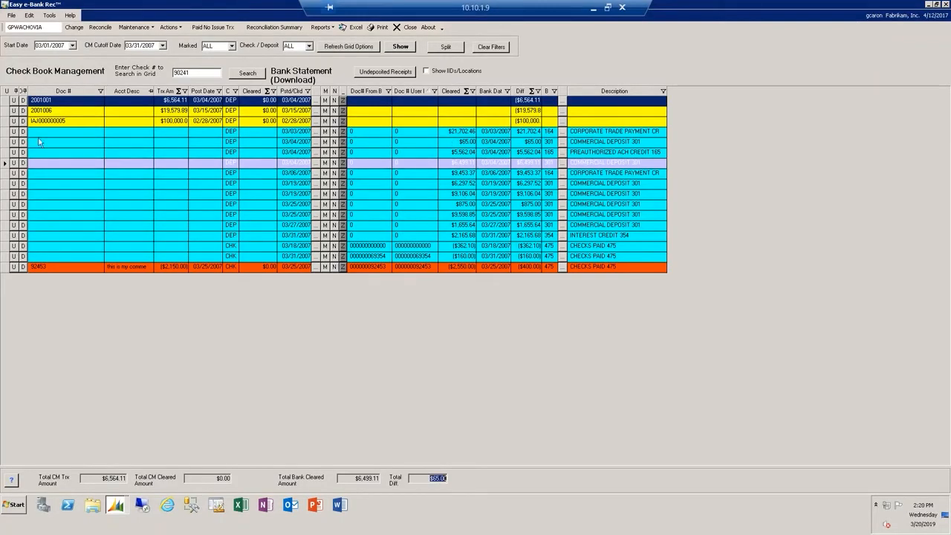
left_click(5, 134, "ctrl")
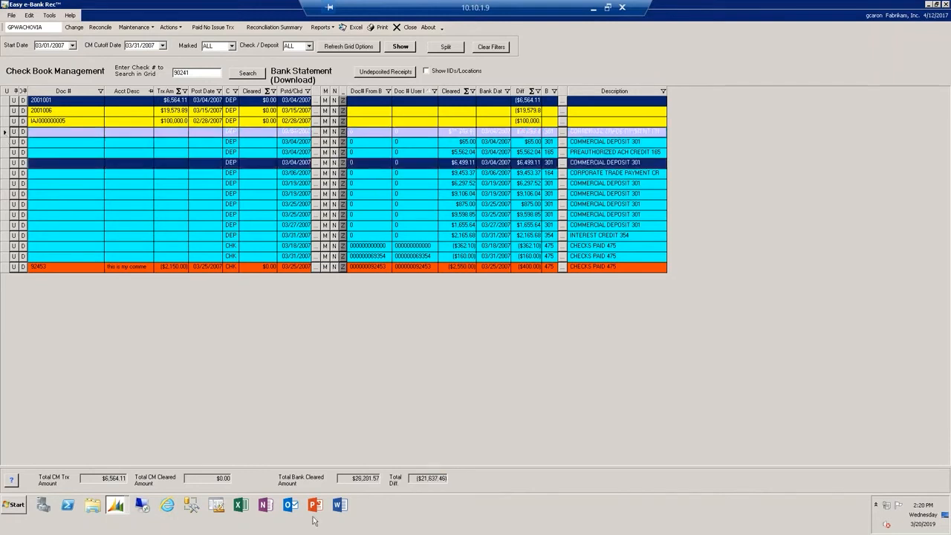
left_click(6, 143, "ctrl")
left_click(6, 135, "ctrl")
left_click(431, 477)
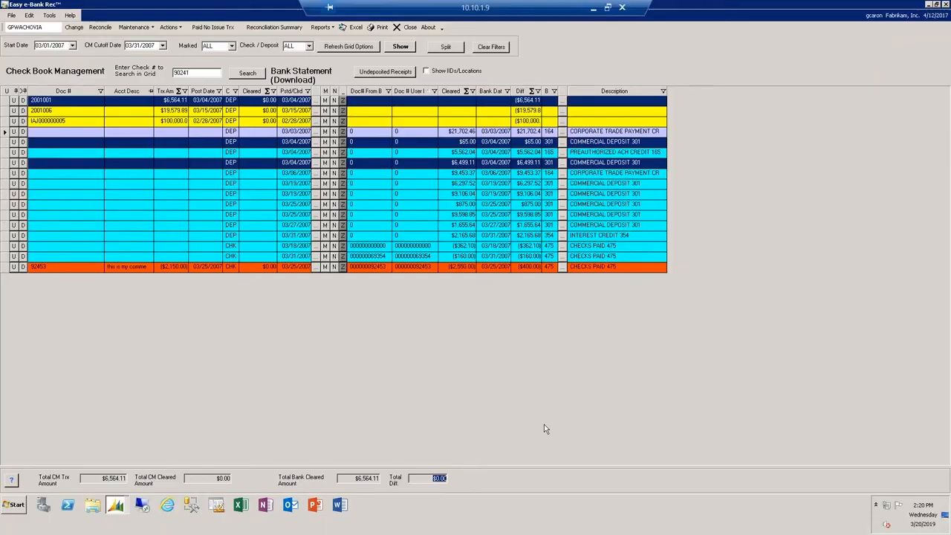
- Split deposit 2001001 across the two selected bank deposits, refresh the grid, and close the Easy e-Bank Rec window
left_click(454, 47)
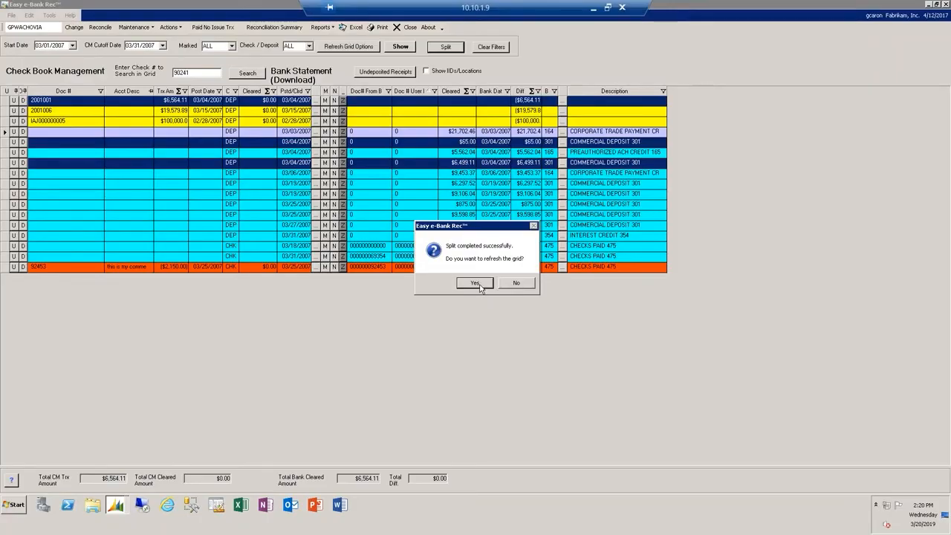
left_click(476, 283)
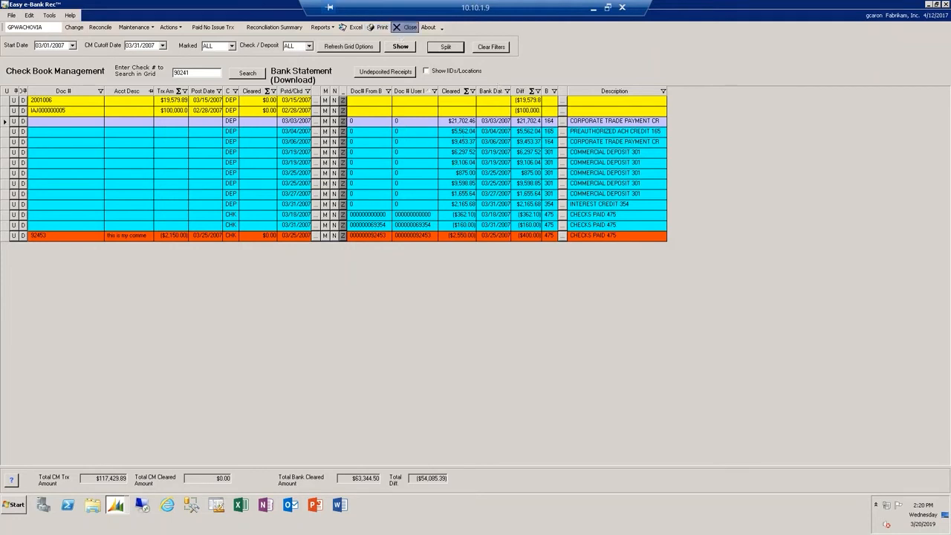
left_click(406, 28)
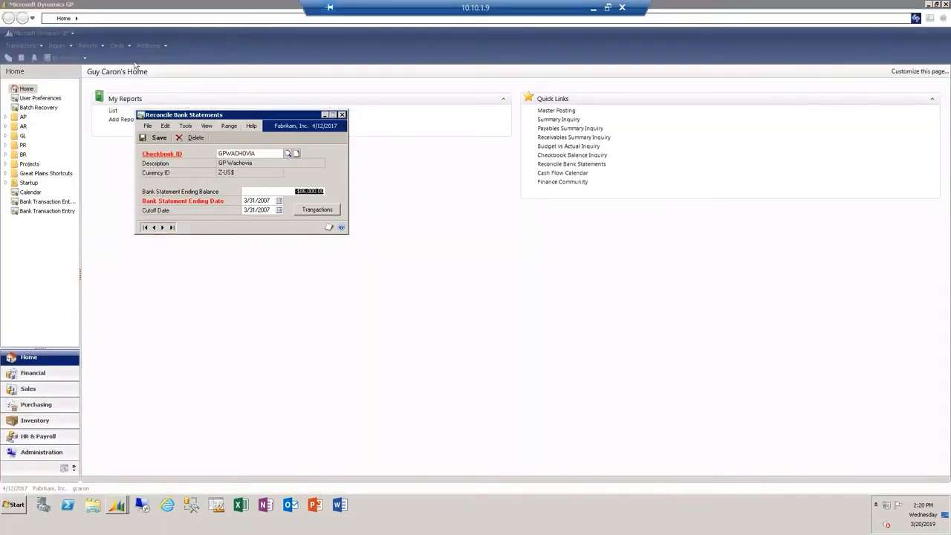
- Reopen Easy e-Bank Rec, saving the checkbook's reconciliation information, and show the GPWACHOVIA March 2007 transactions in a maximized window
left_click(152, 45)
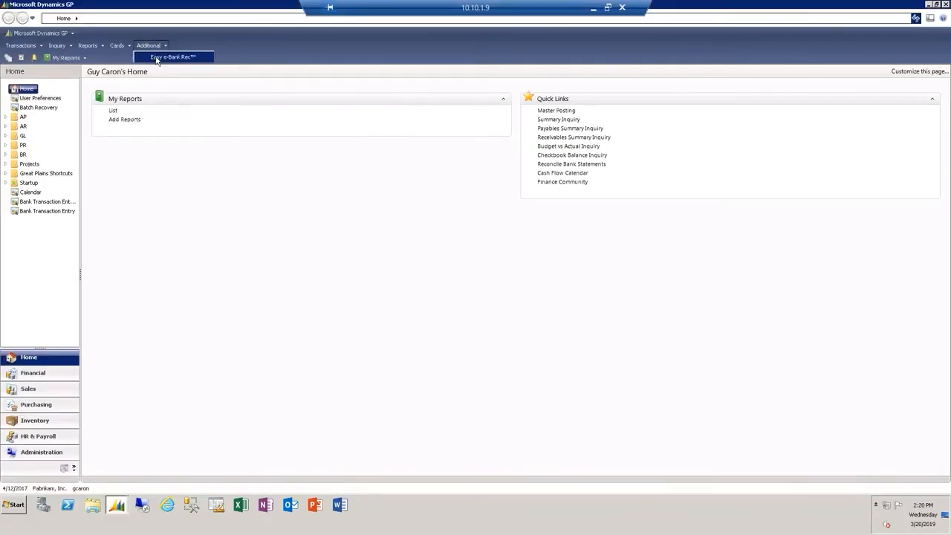
left_click(178, 60)
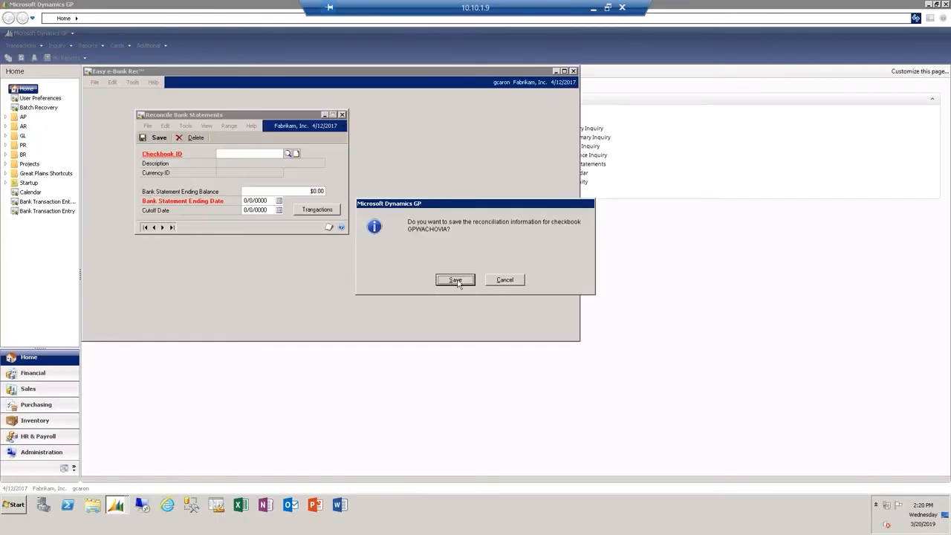
left_click(455, 280)
left_click(467, 279)
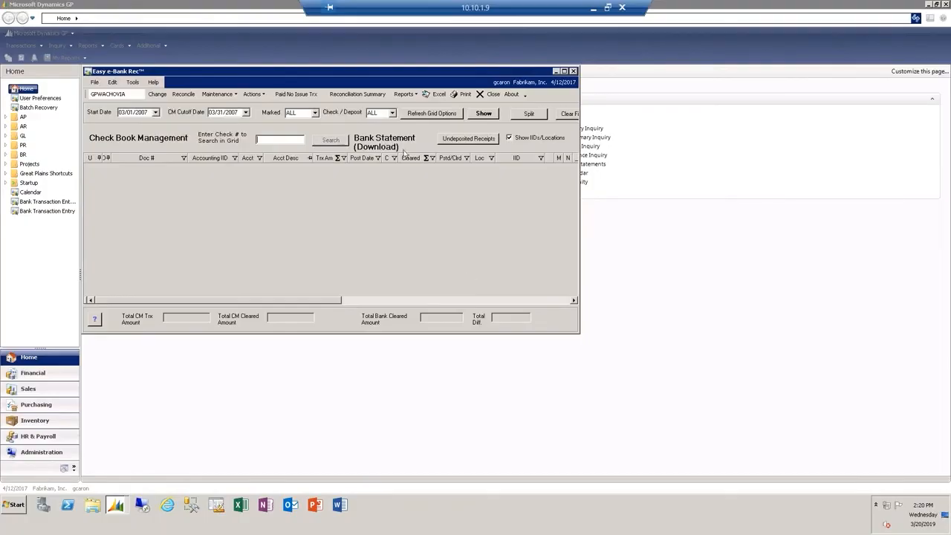
left_click(492, 113)
left_click(564, 72)
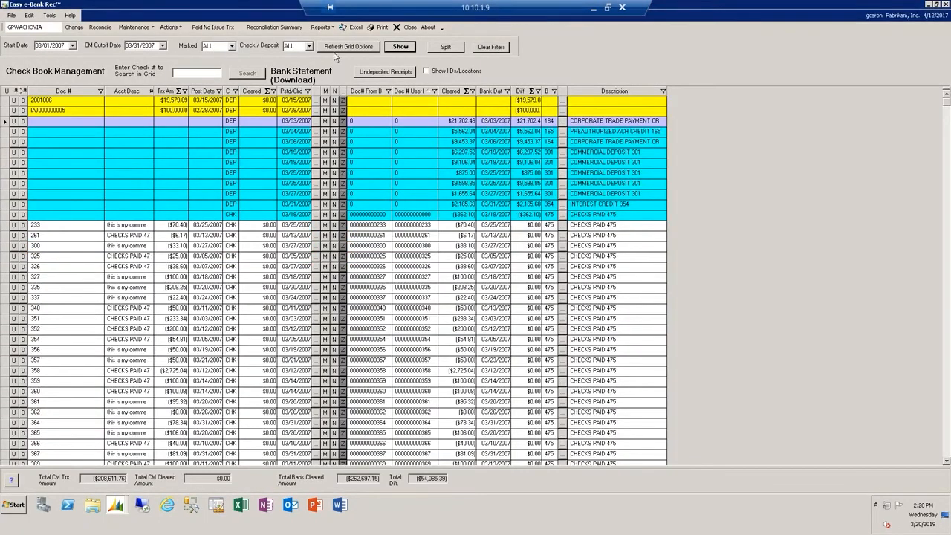
- Refresh the grid with the Not Equal option and sort the transactions by posted/cleared date
left_click(348, 47)
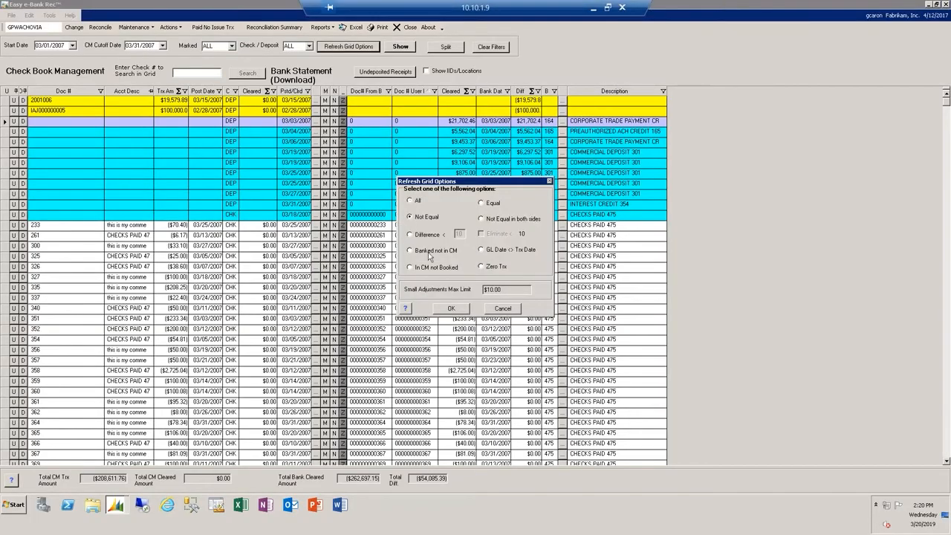
left_click(456, 309)
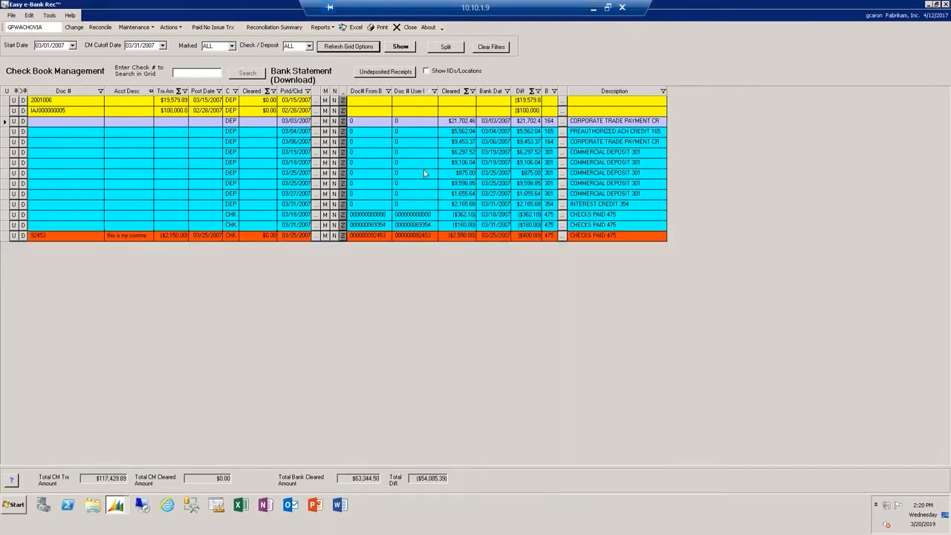
left_click(298, 92)
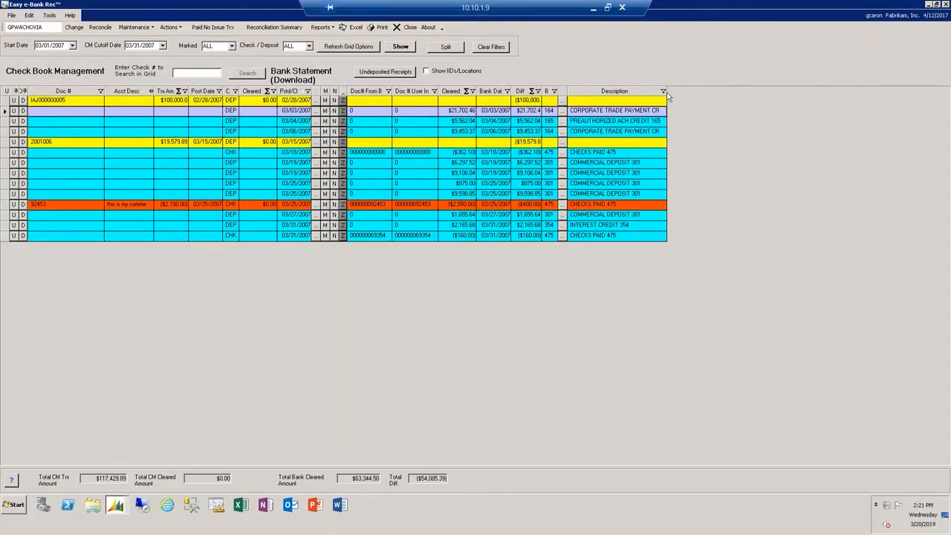
- Widen the Description column and move it beside the bank statement's Cleared column, and look at the Excel export options for the grid
left_click_drag(667, 93, 802, 94)
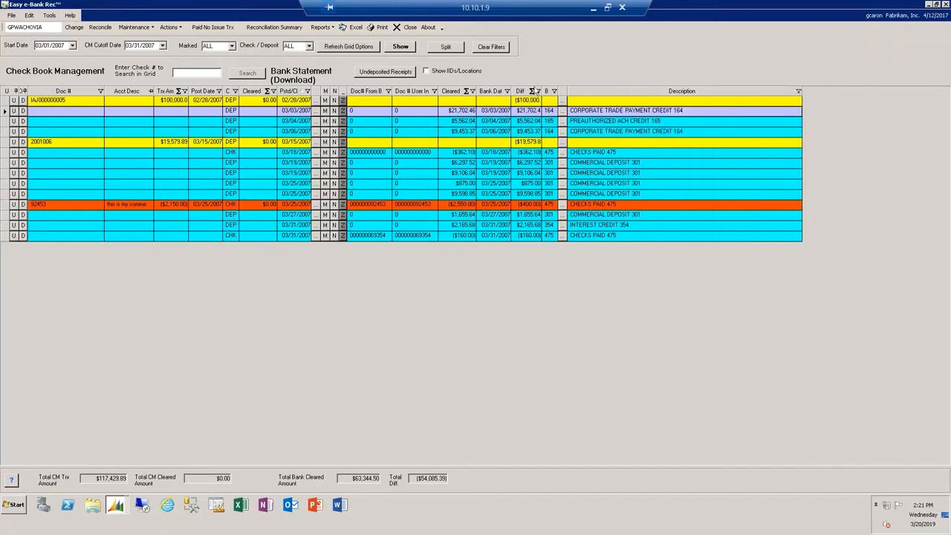
left_click_drag(618, 90, 488, 94)
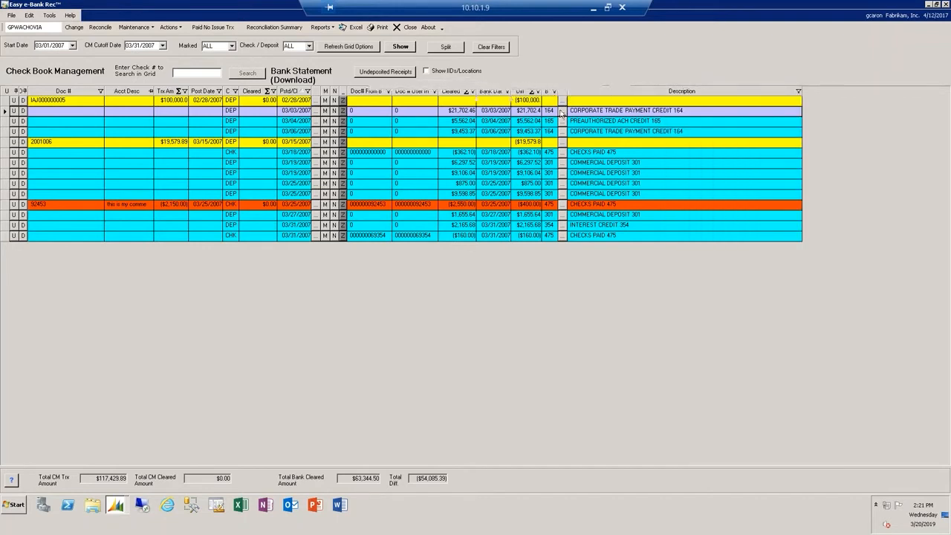
left_click(349, 27)
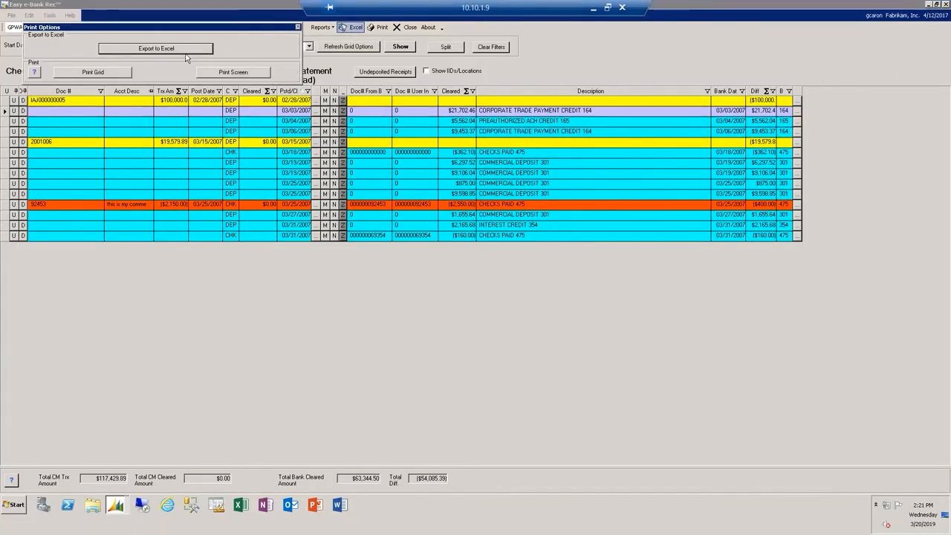
left_click(297, 27)
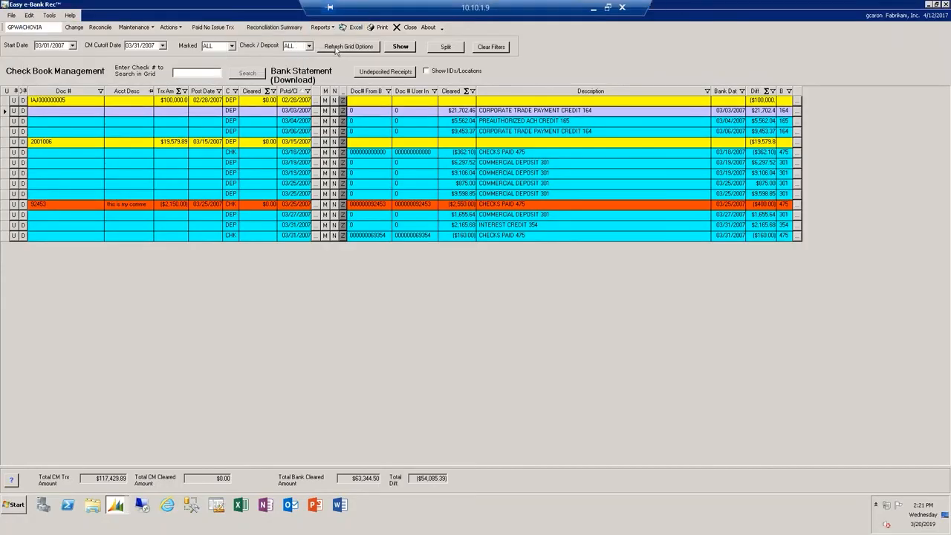
- Refresh the grid with the Equal option and look at the Excel export options for the matching transactions
left_click(336, 48)
left_click(480, 203)
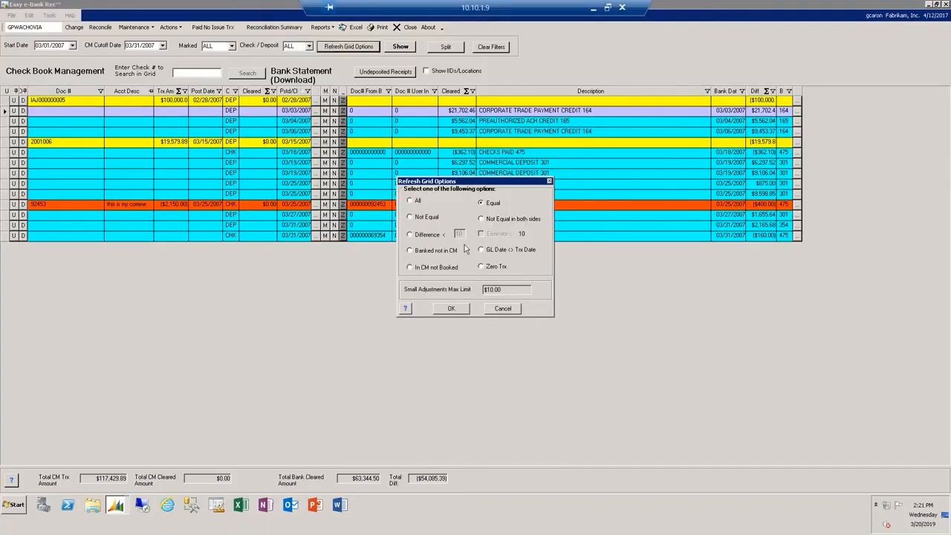
left_click(450, 309)
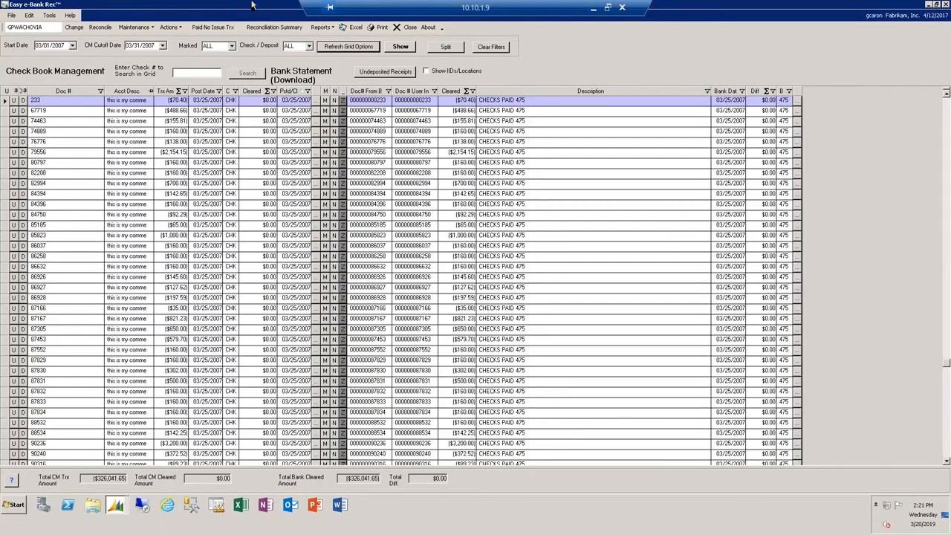
left_click(352, 26)
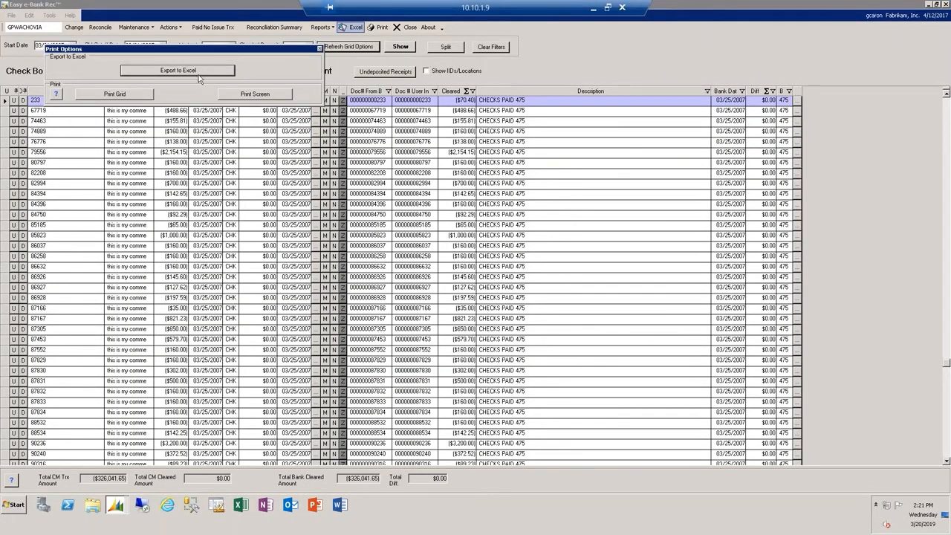
left_click(319, 49)
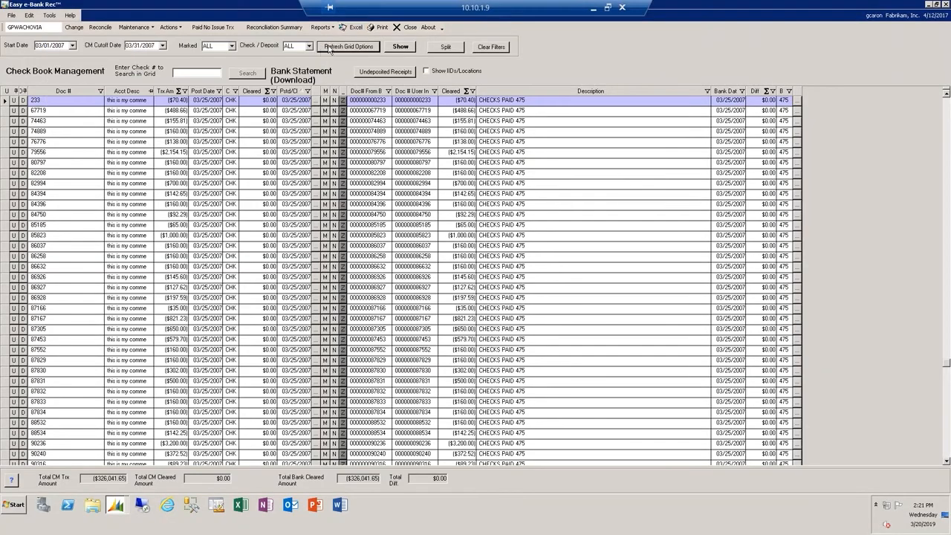
- Refresh the grid with the Not Equal option and review the error messages in the checkbook's Reconciliation Summary
left_click(353, 47)
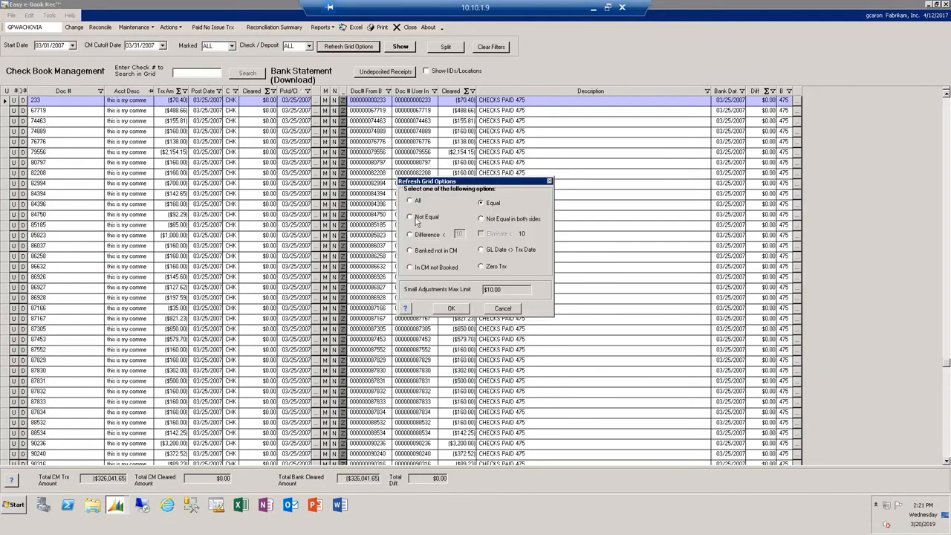
left_click(455, 309)
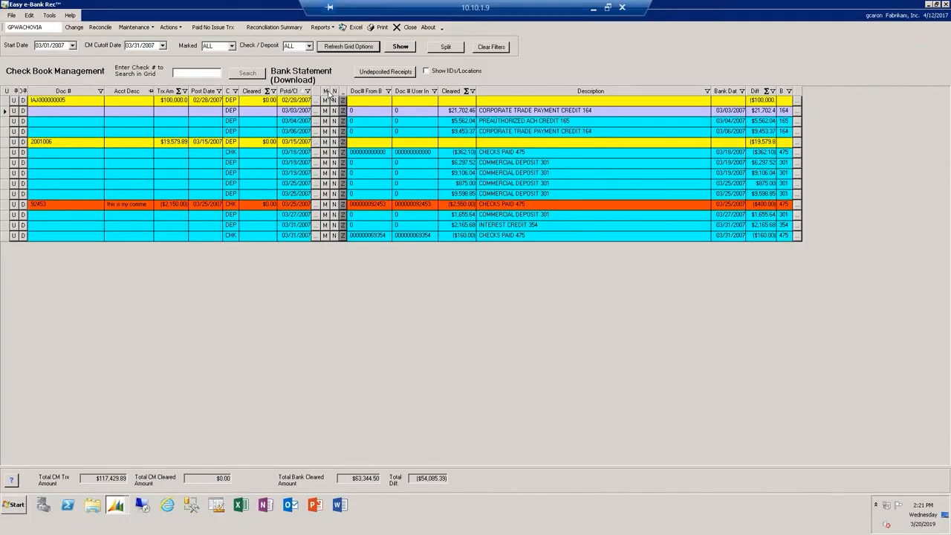
left_click(278, 30)
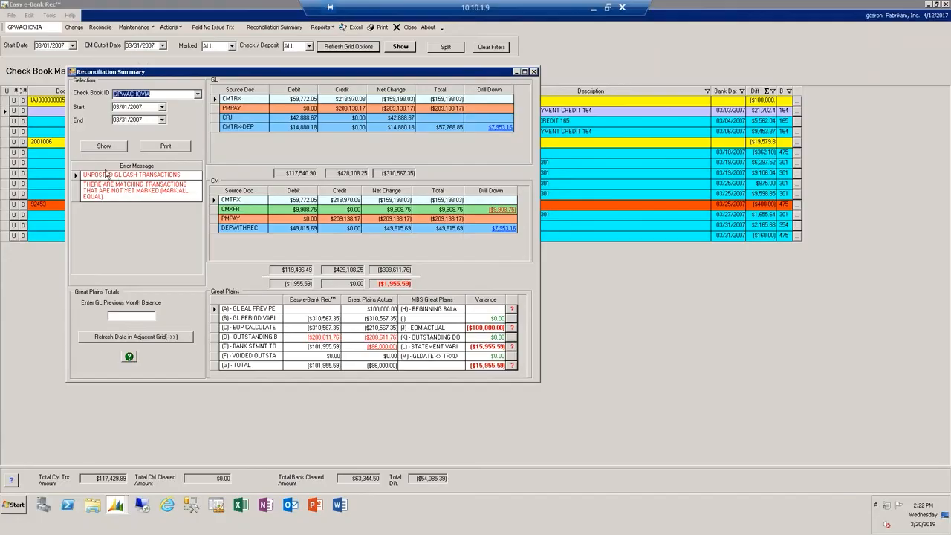
left_click(83, 179)
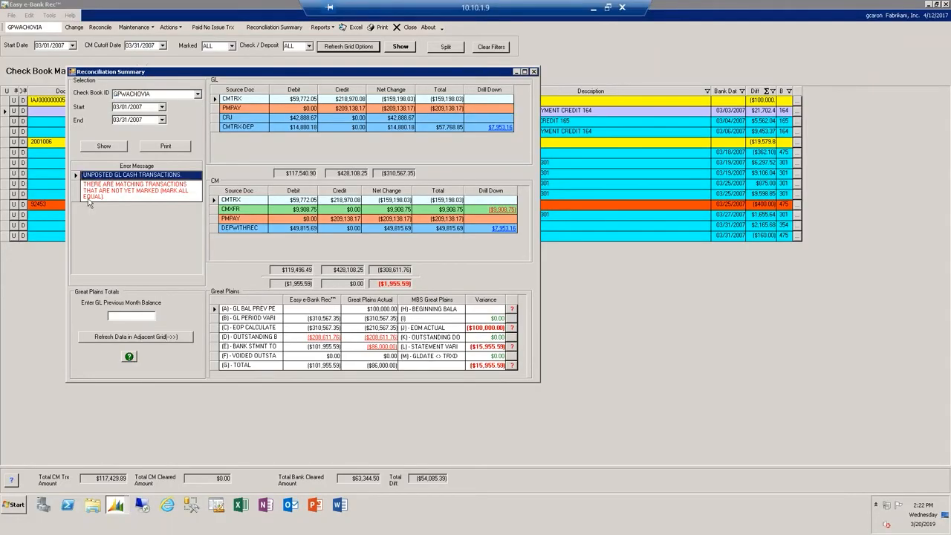
left_click(82, 190)
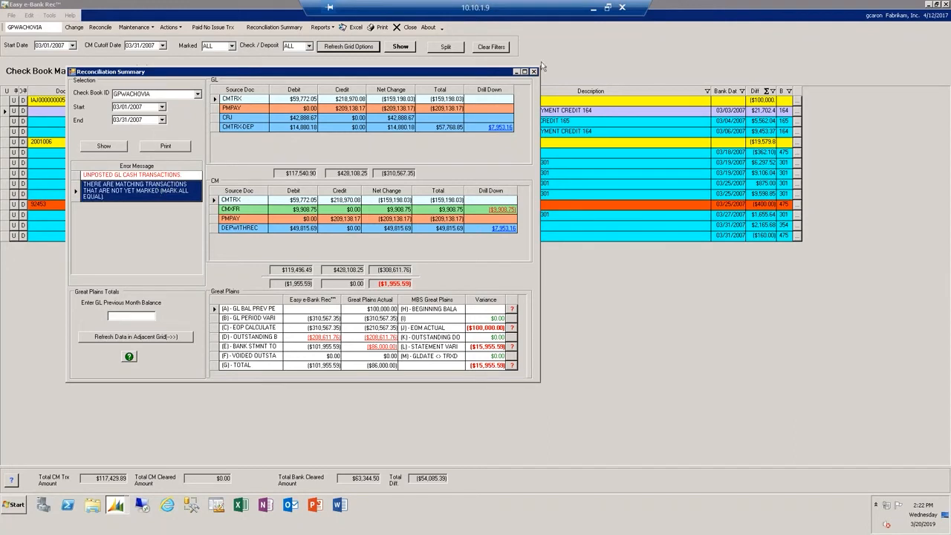
left_click(533, 72)
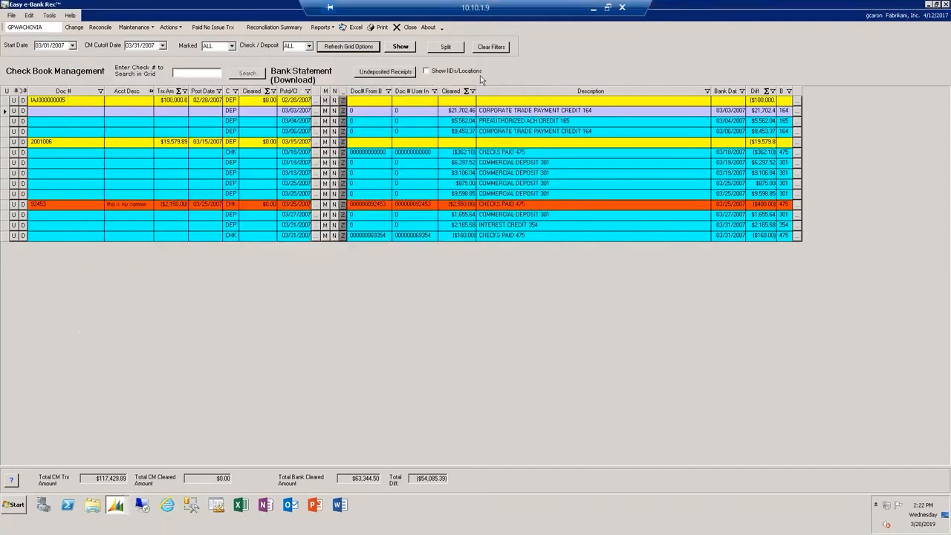
- Refresh the grid with the All option to list every transaction
left_click(342, 49)
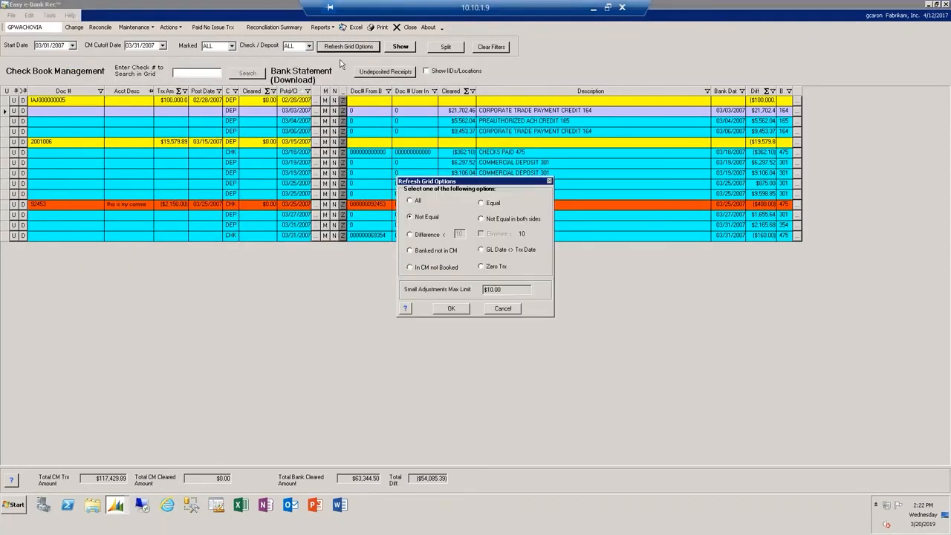
left_click(410, 202)
left_click(442, 310)
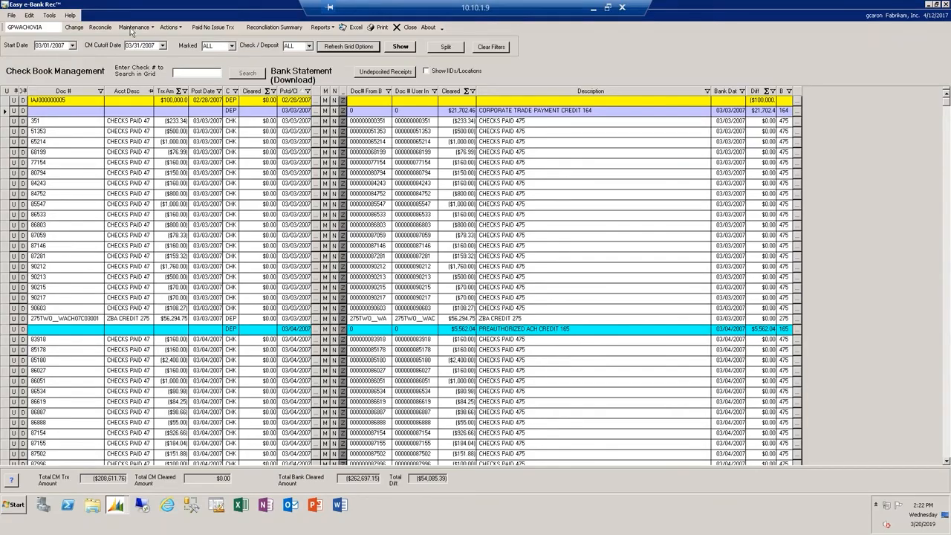
- Check the cleared marks in GPWACHOVIA's Select Bank Transactions window, then save the reconciliation information on closing
left_click(100, 27)
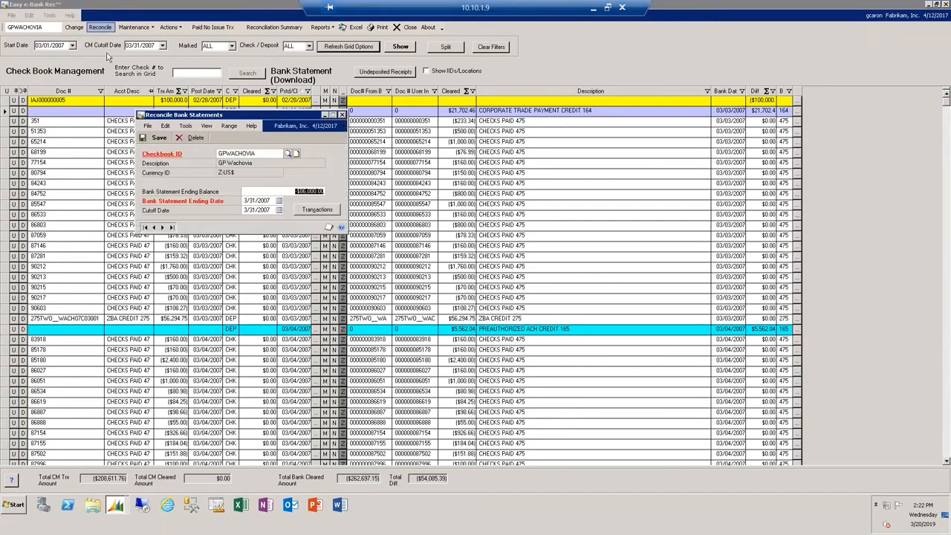
left_click(316, 209)
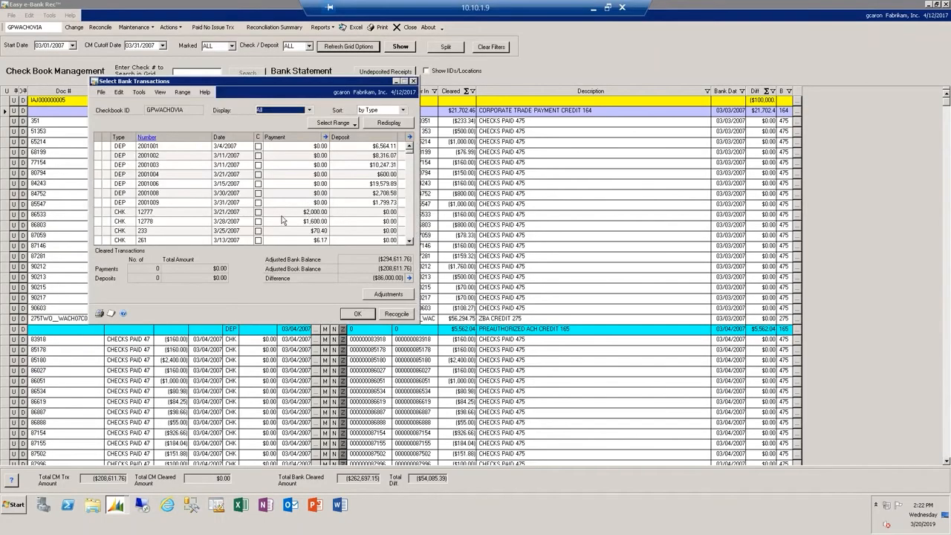
left_click(357, 313)
left_click(342, 115)
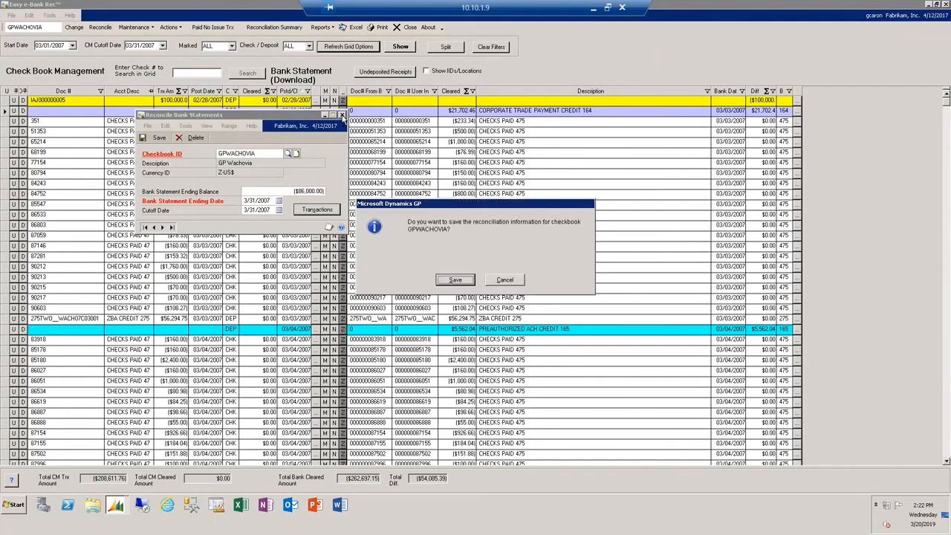
left_click(449, 276)
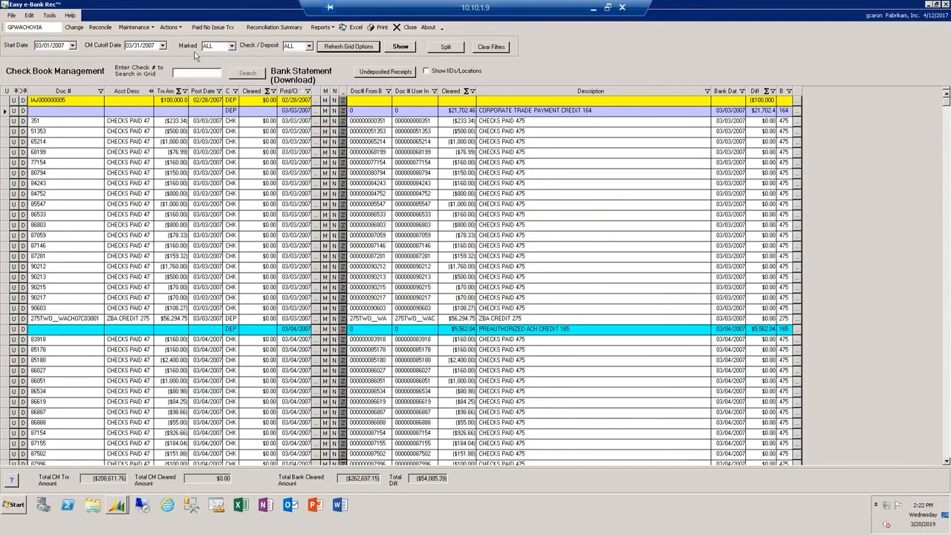
- Mark all equal transactions as reconciled and reload the grid
left_click(170, 27)
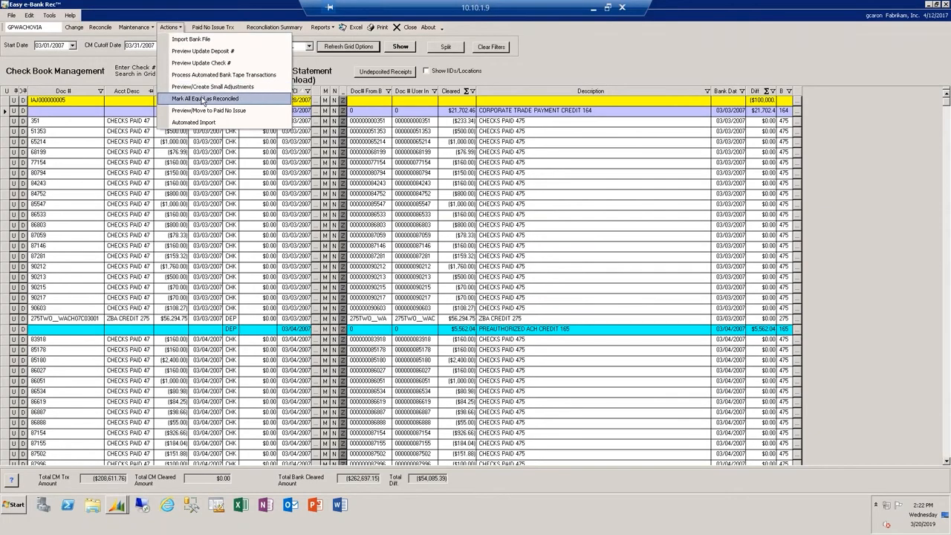
left_click(204, 99)
left_click(508, 282)
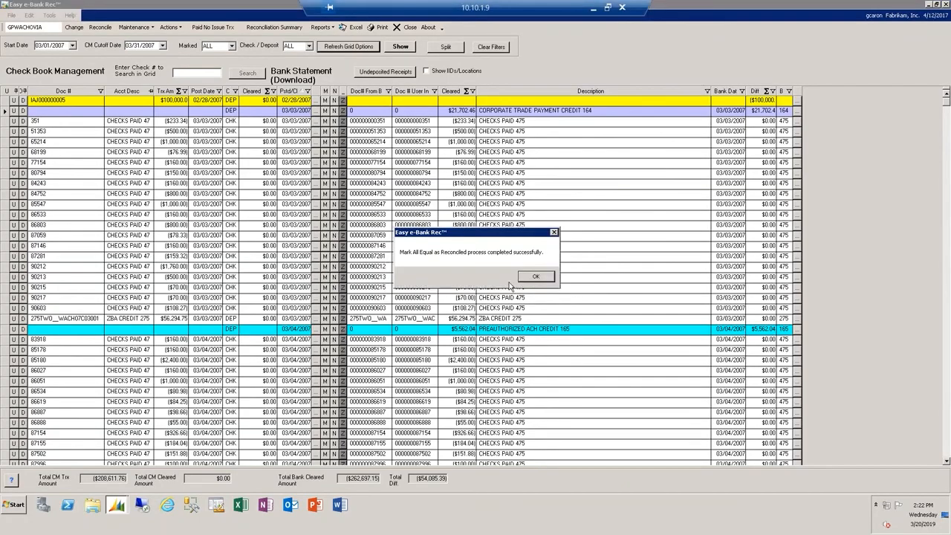
left_click(526, 277)
left_click(408, 50)
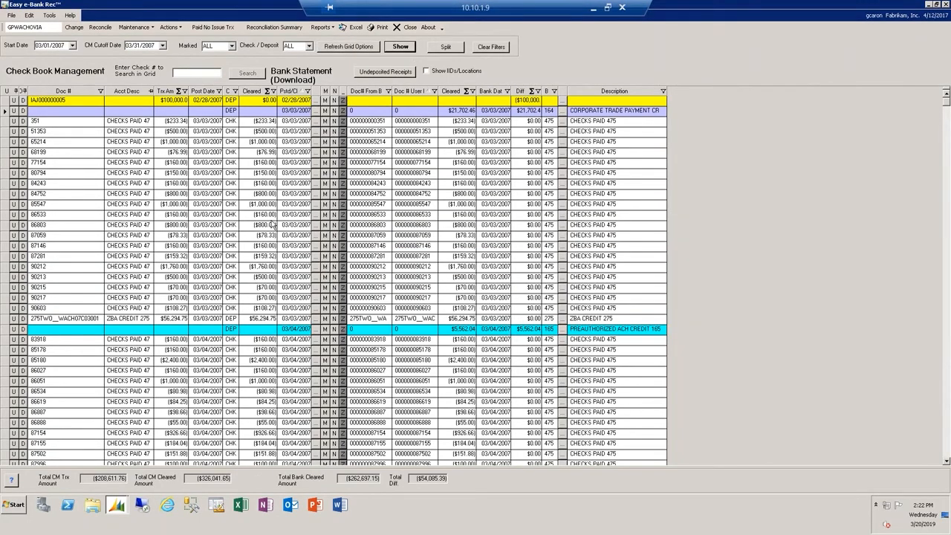
- Examine the cleared payments and deposits in the checkbook's Select Bank Transactions window, then close it and save the reconciliation information
left_click(89, 28)
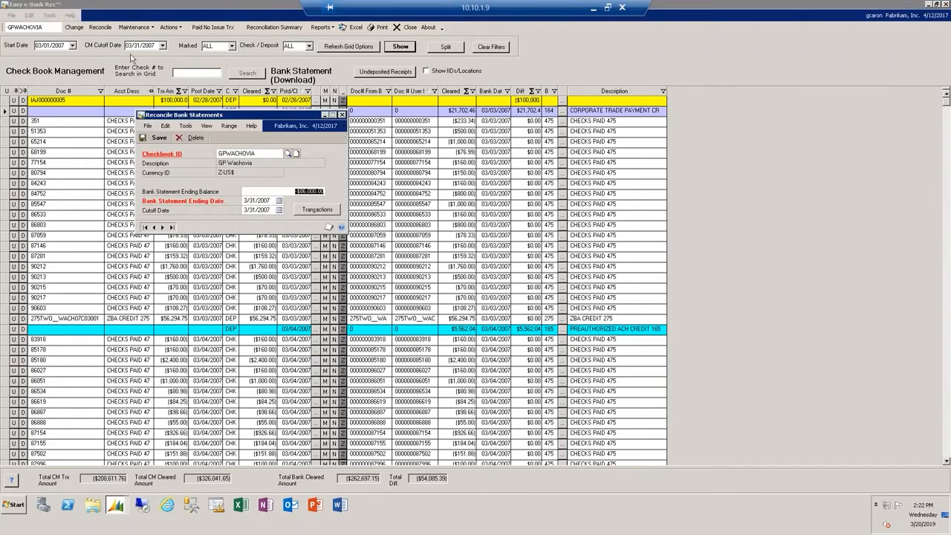
left_click(306, 210)
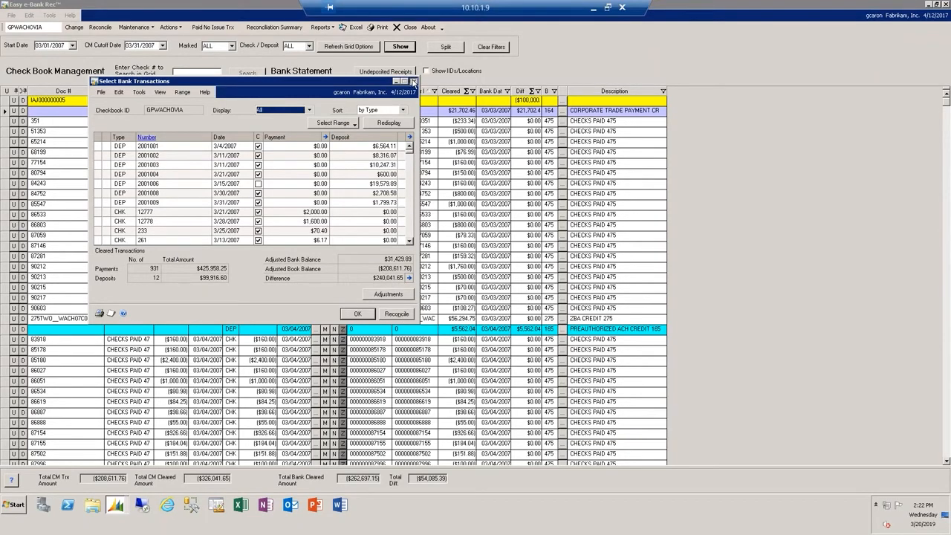
left_click(414, 81)
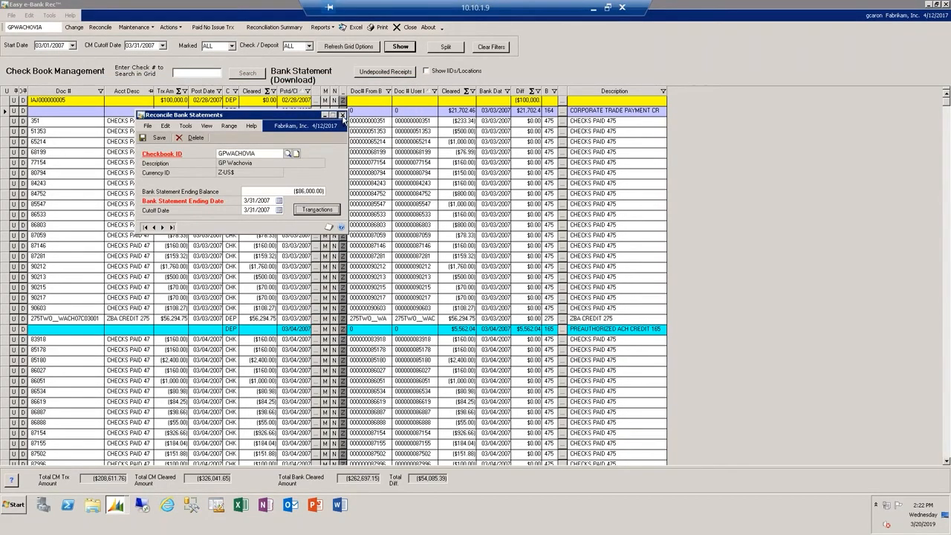
left_click(341, 116)
left_click(466, 281)
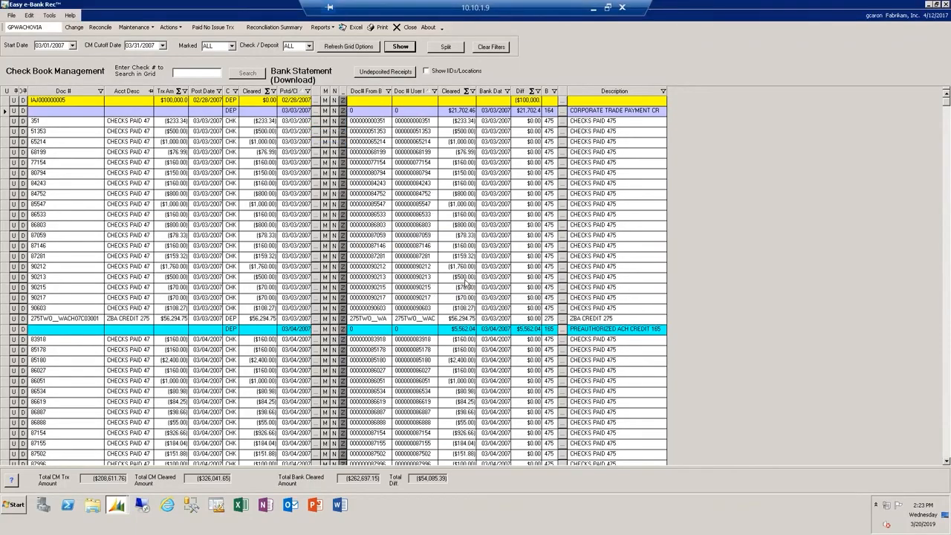
left_click(123, 505)
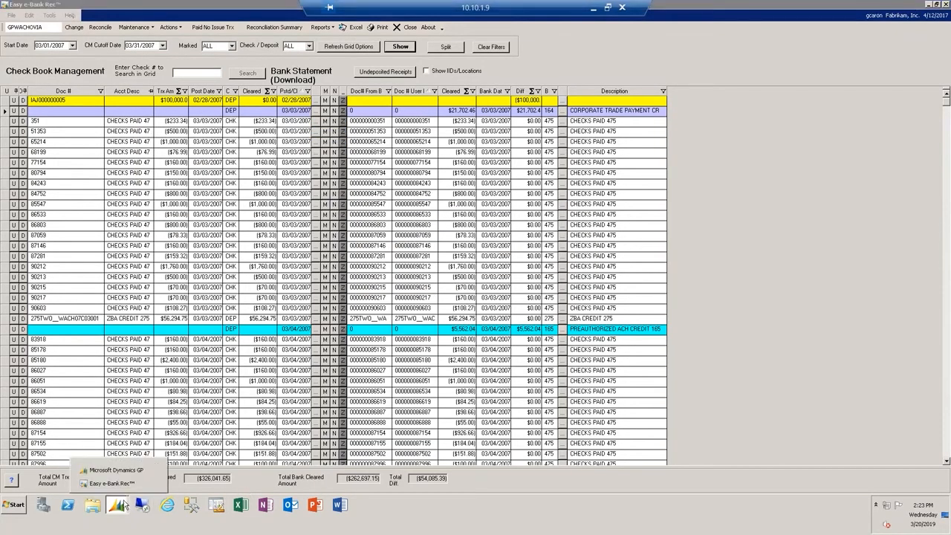
left_click(125, 470)
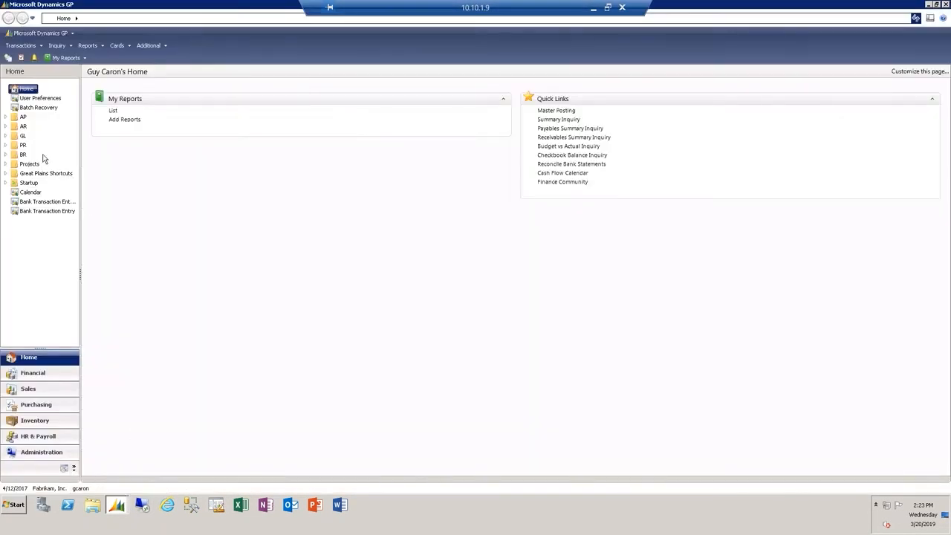
left_click(32, 372)
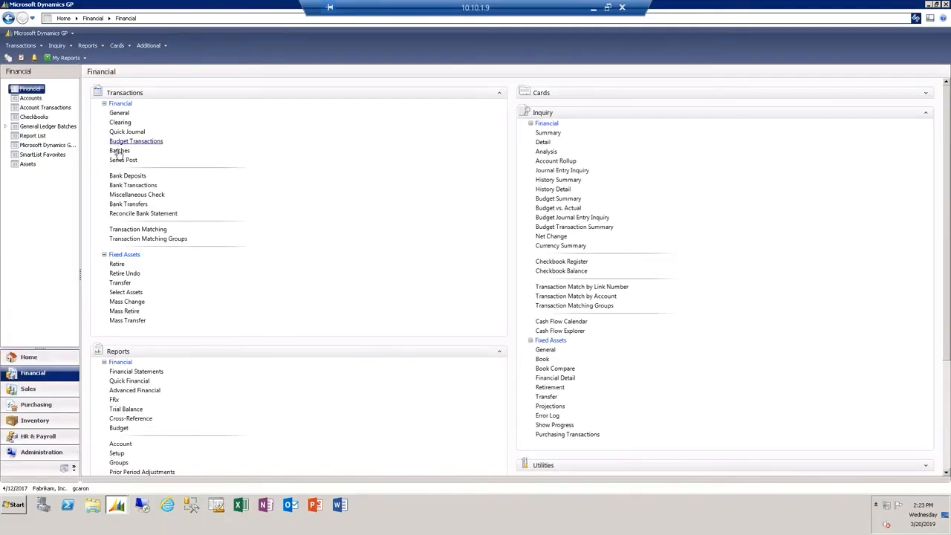
left_click(116, 162)
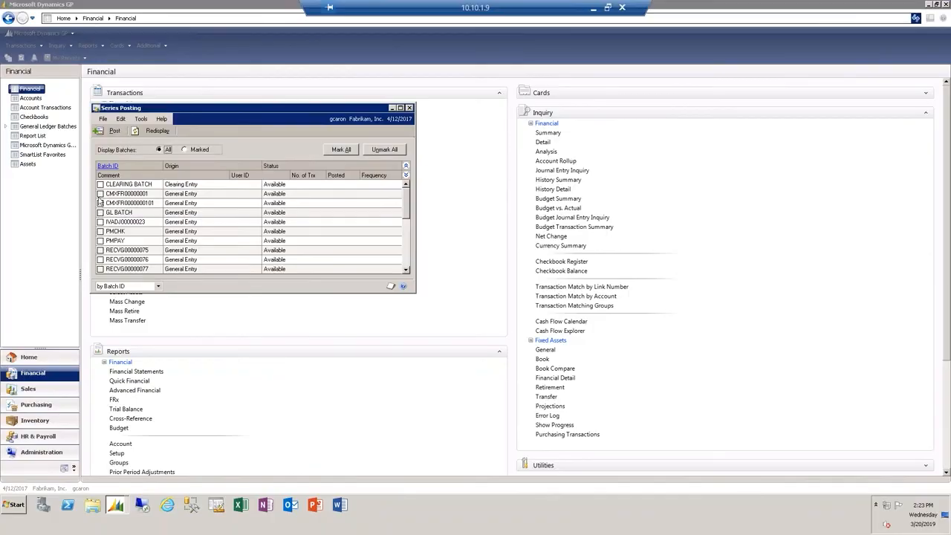
left_click(100, 193)
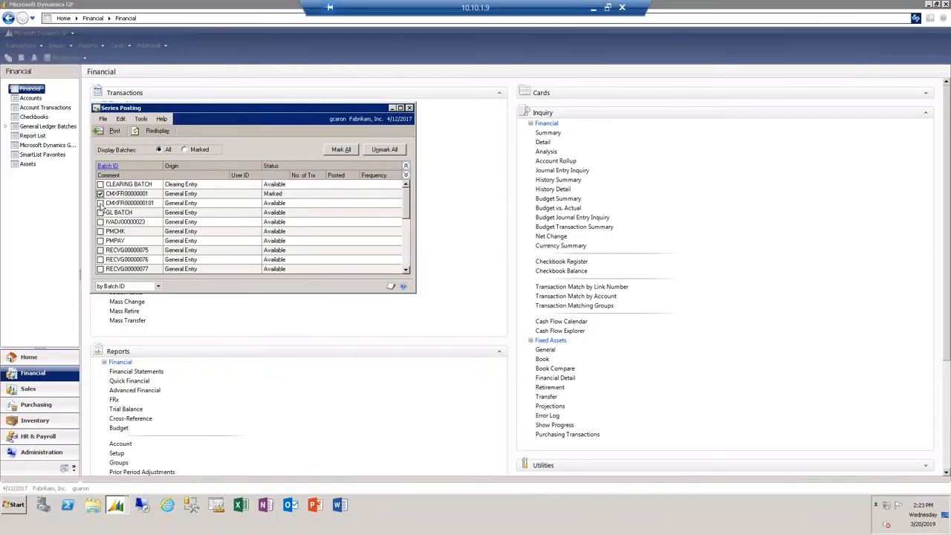
left_click(113, 131)
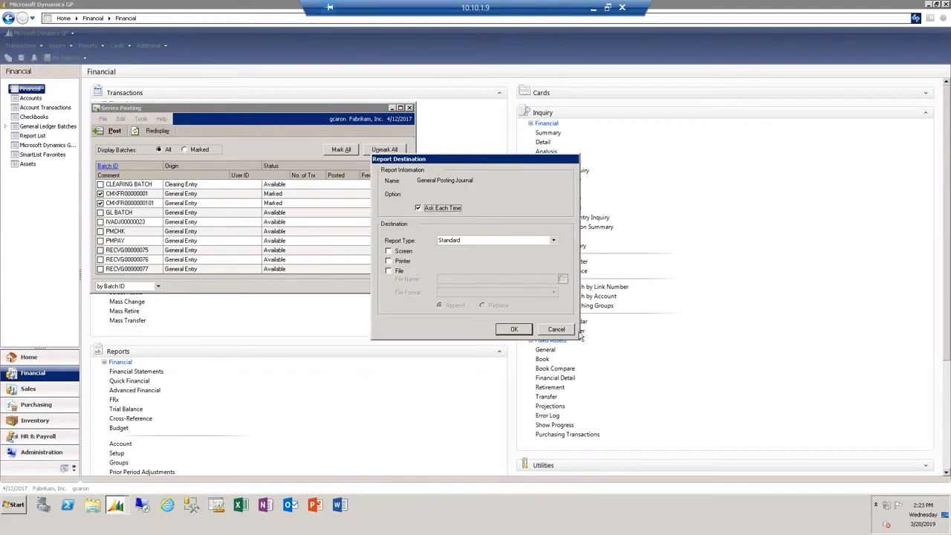
left_click(570, 329)
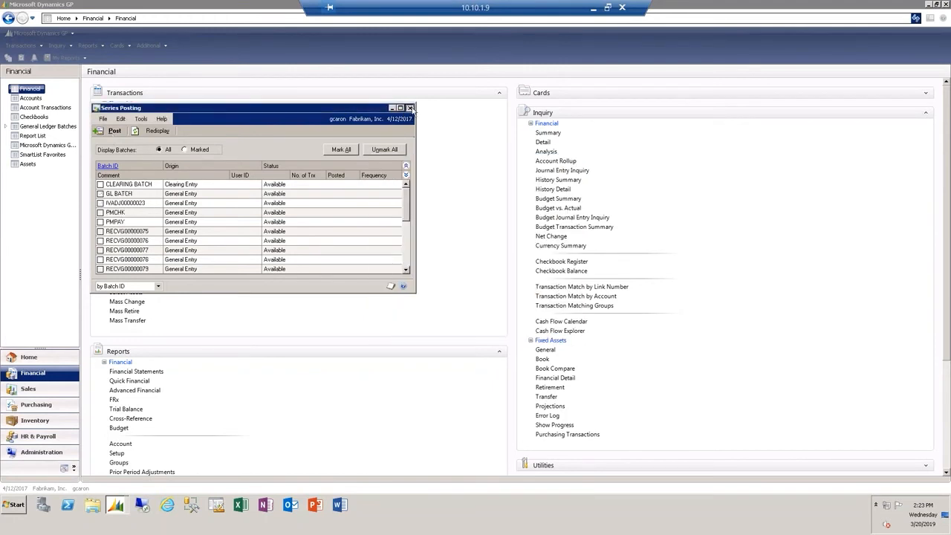
- Return to Easy e-Bank Rec, examine the GL documents behind the DEPWITHREC difference in the Reconciliation Summary, and close the summary
left_click(116, 508)
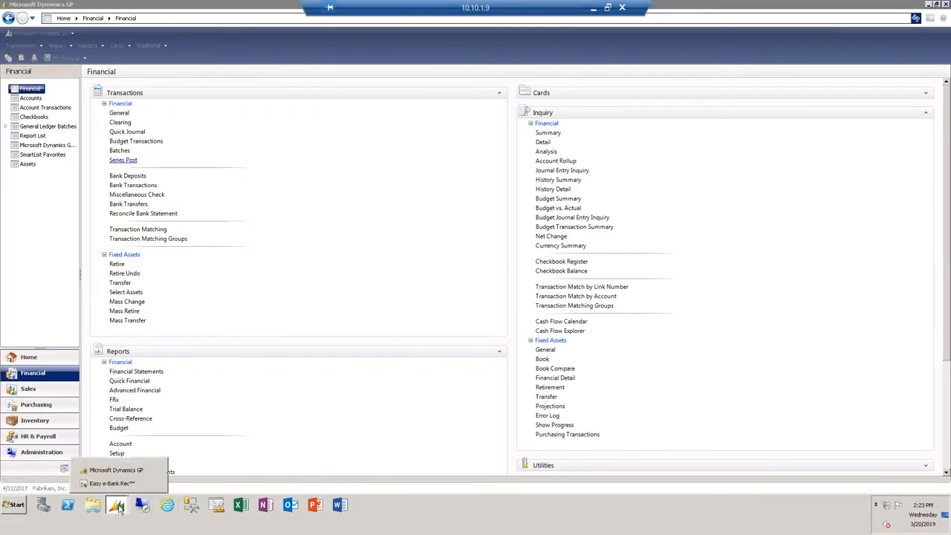
left_click(123, 484)
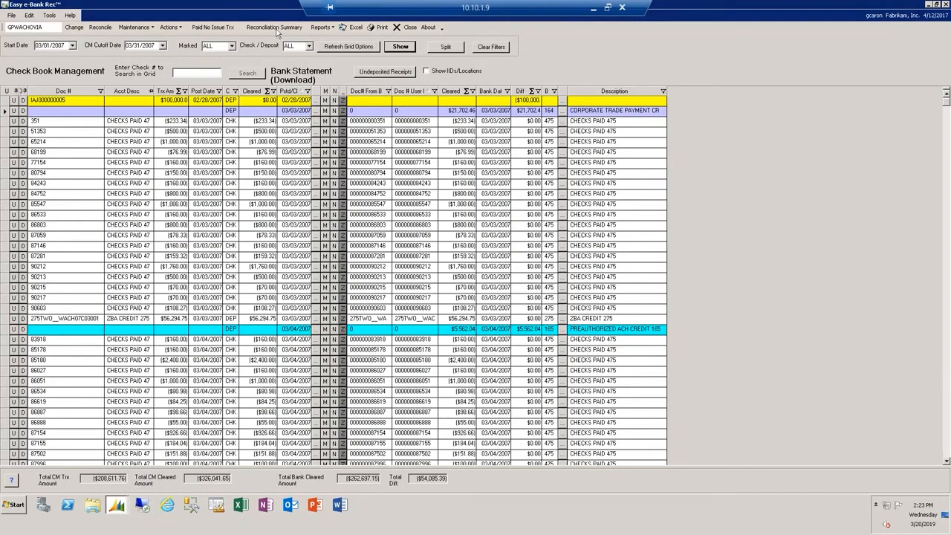
left_click(279, 28)
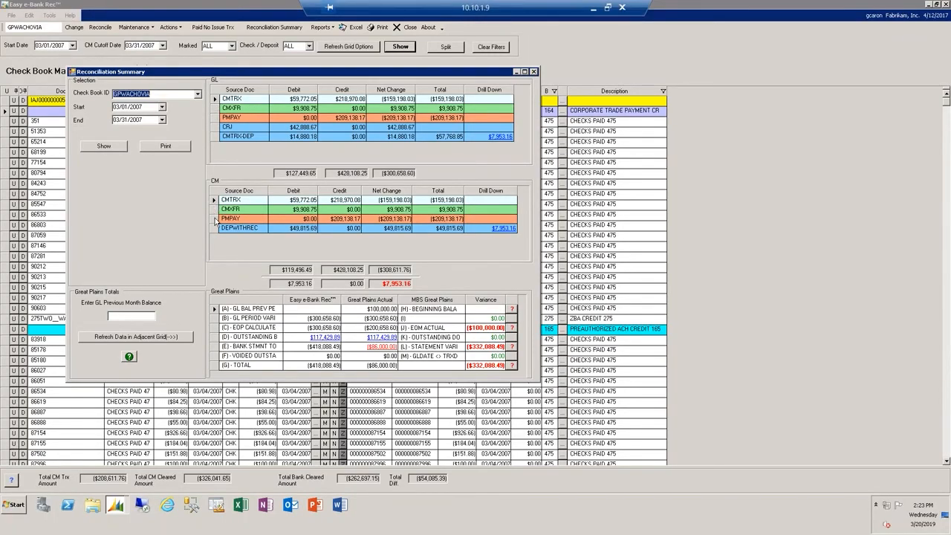
left_click(502, 229)
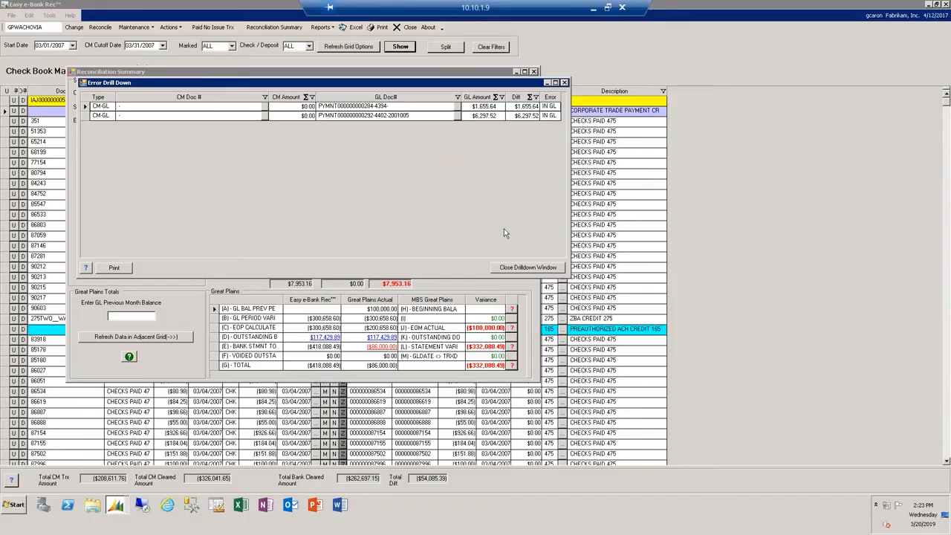
double_click(361, 106)
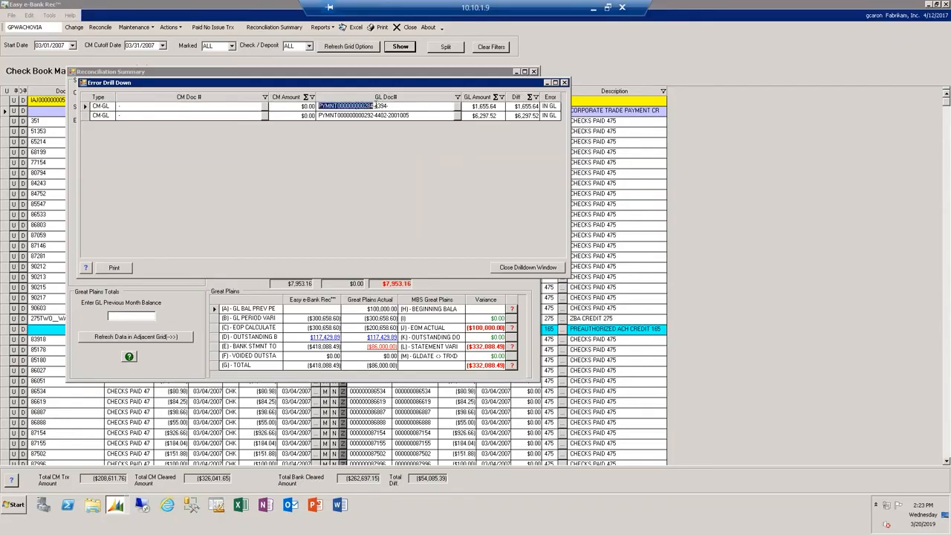
double_click(377, 105)
left_click(398, 107)
left_click(564, 82)
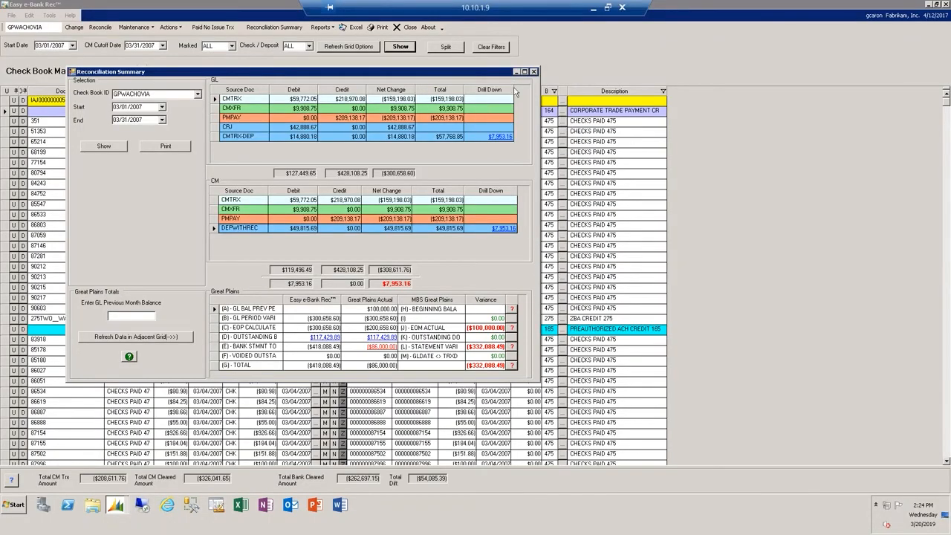
left_click(533, 71)
- Create a deposit dated 03/27/2007 from the undeposited $1,655.64 check receipt and close the Undeposited Receipts window
left_click(377, 70)
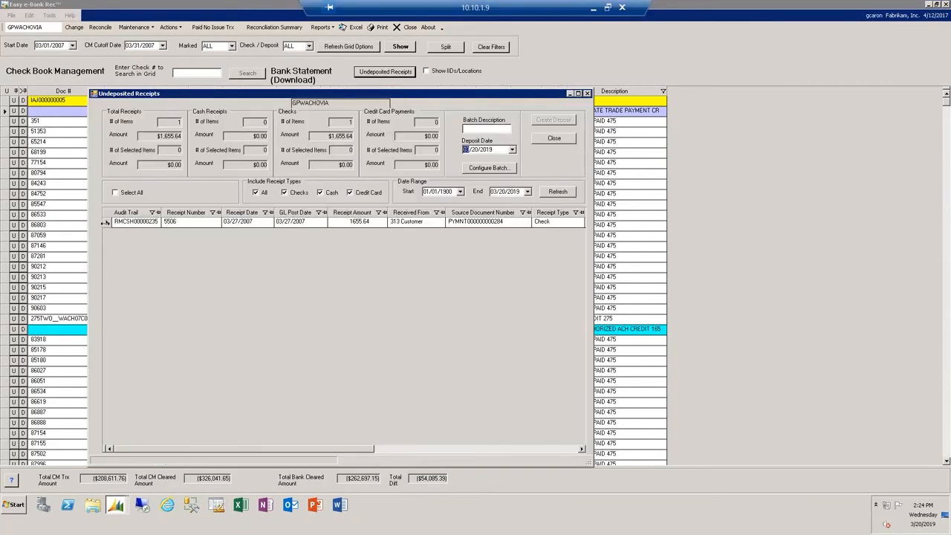
left_click(107, 223)
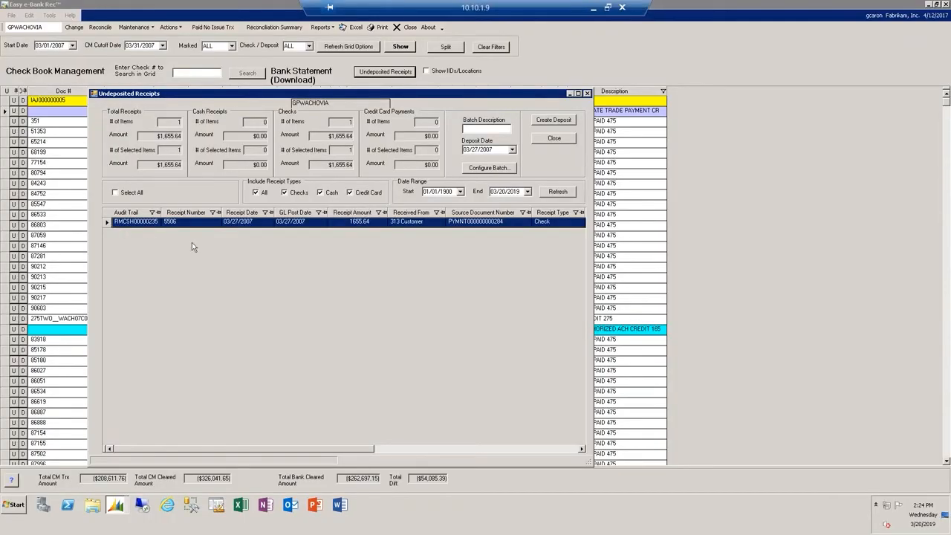
left_click(553, 121)
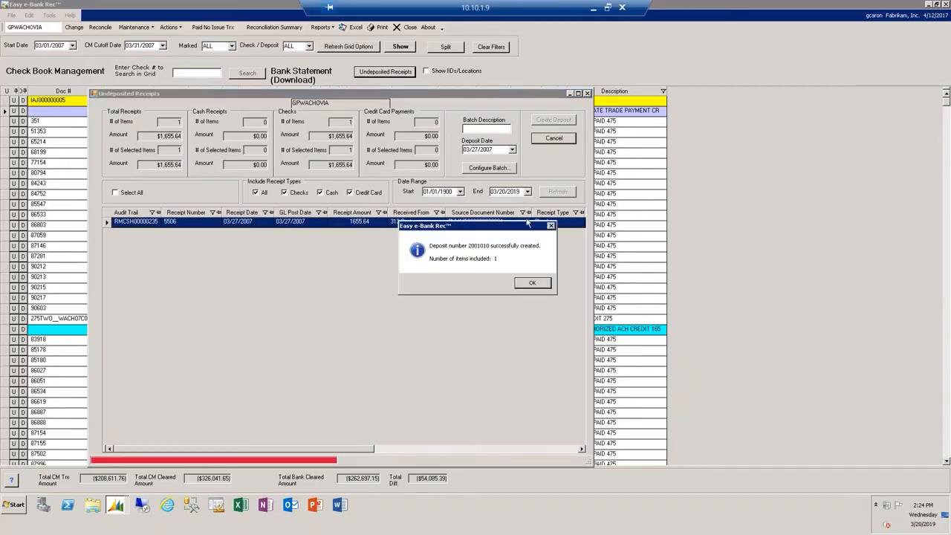
left_click(533, 283)
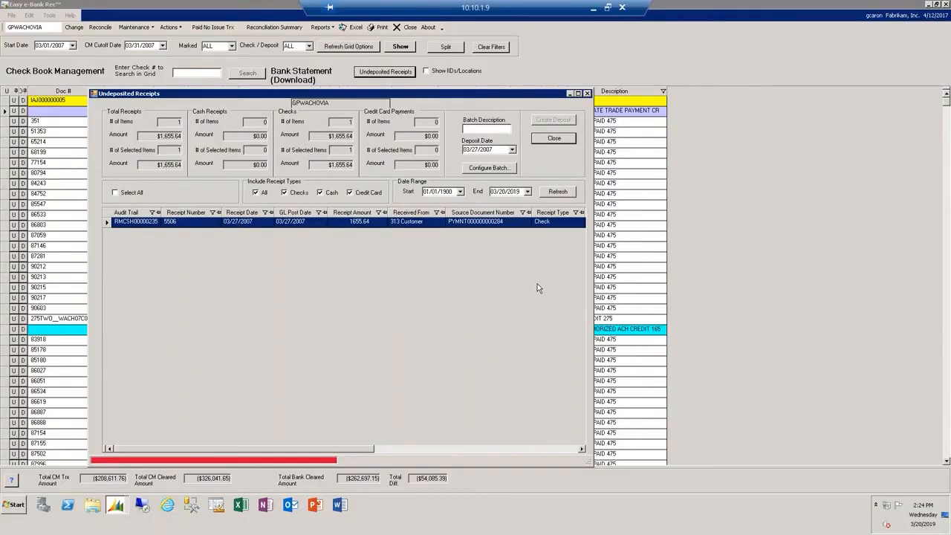
left_click(553, 139)
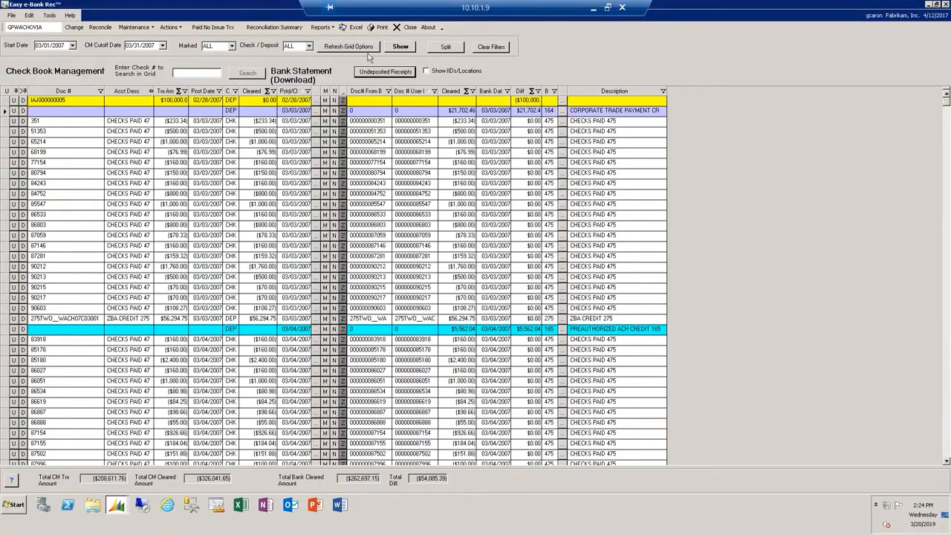
- Reopen the Reconciliation Summary and check the remaining DEPWITHREC difference in its drill-down, then close the drill-down
left_click(280, 28)
left_click(535, 261)
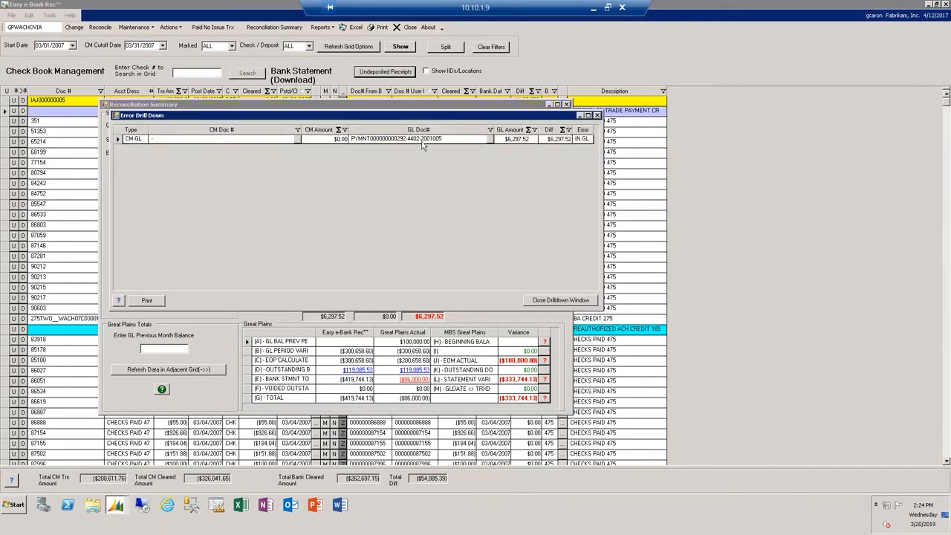
left_click(563, 301)
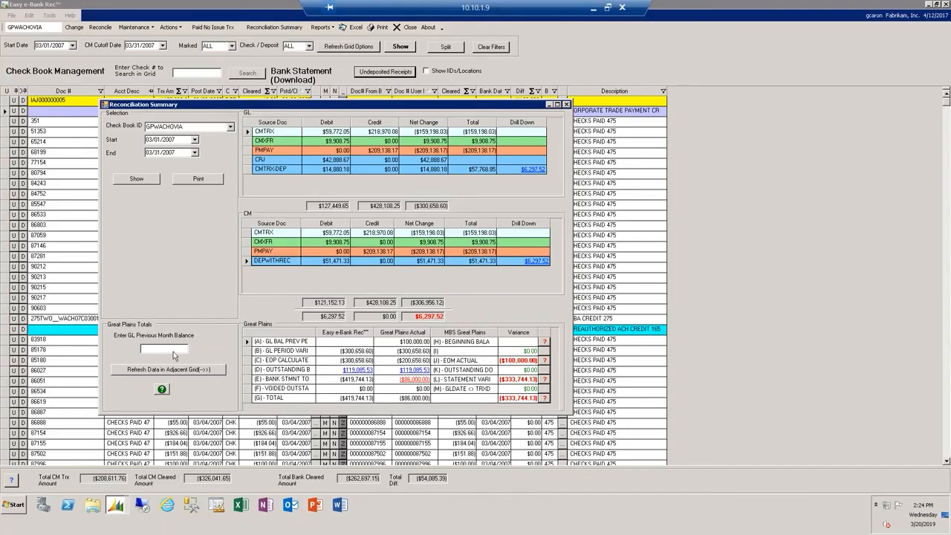
- Enter 100000 as the GL previous month balance, recalculate the Great Plains totals, and close the Reconciliation Summary
left_click(247, 343)
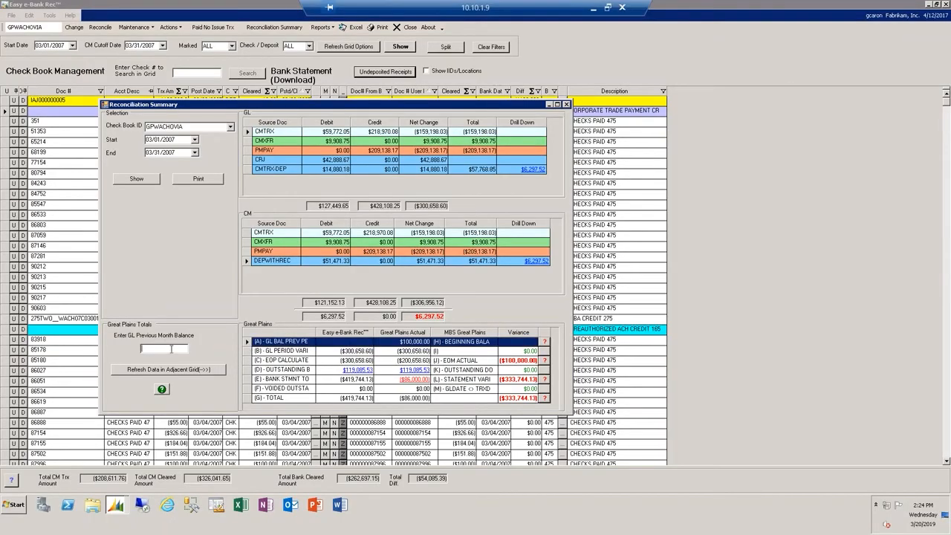
type("100000")
left_click(182, 369)
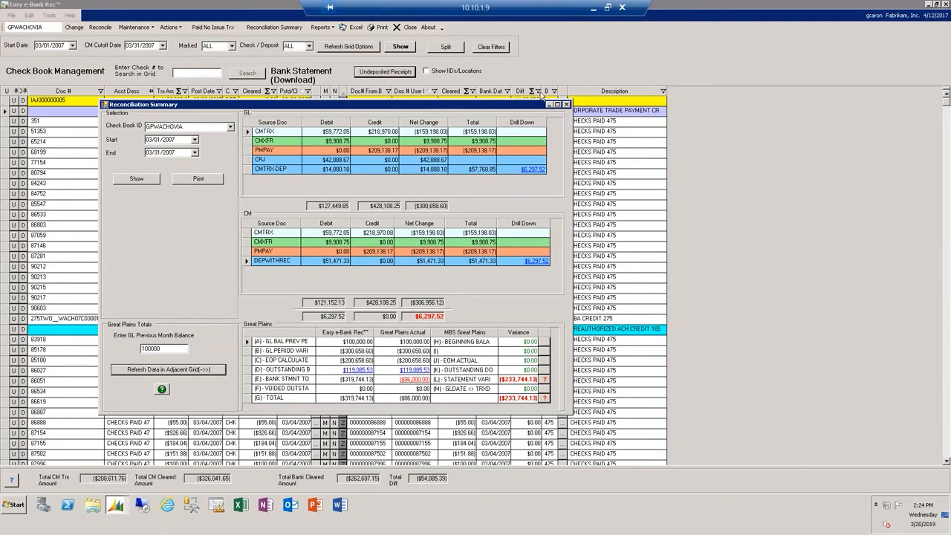
left_click(566, 104)
- Refresh the grid with the Not Equal option to list only unmatched transactions
left_click(374, 46)
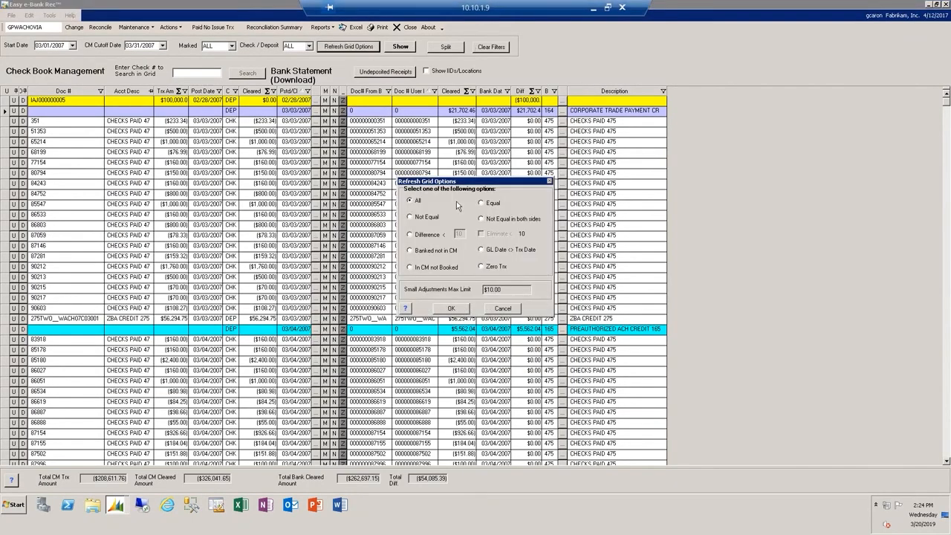
left_click(425, 218)
left_click(451, 308)
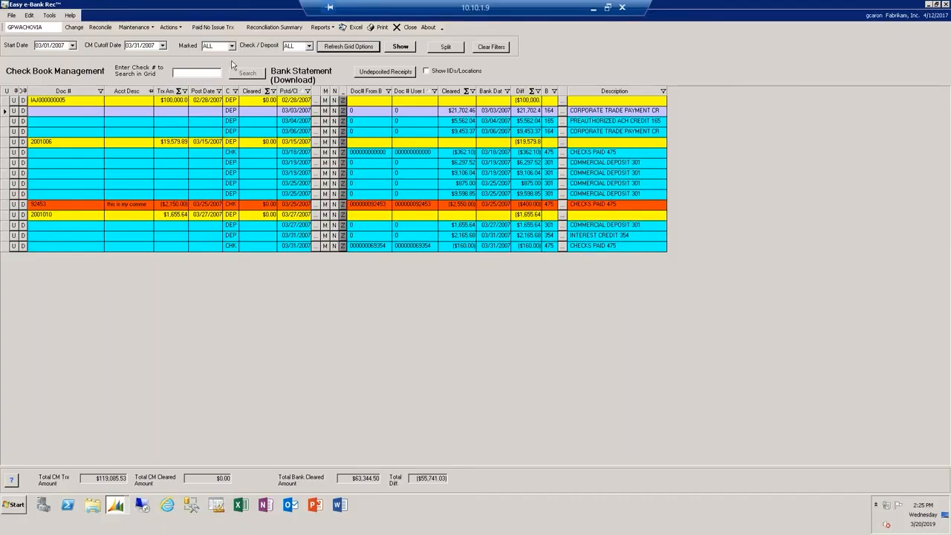
- Open the transactions of GPWACHOVIA's bank statement reconciliation with the 3/31/2007 cutoff date
left_click(100, 27)
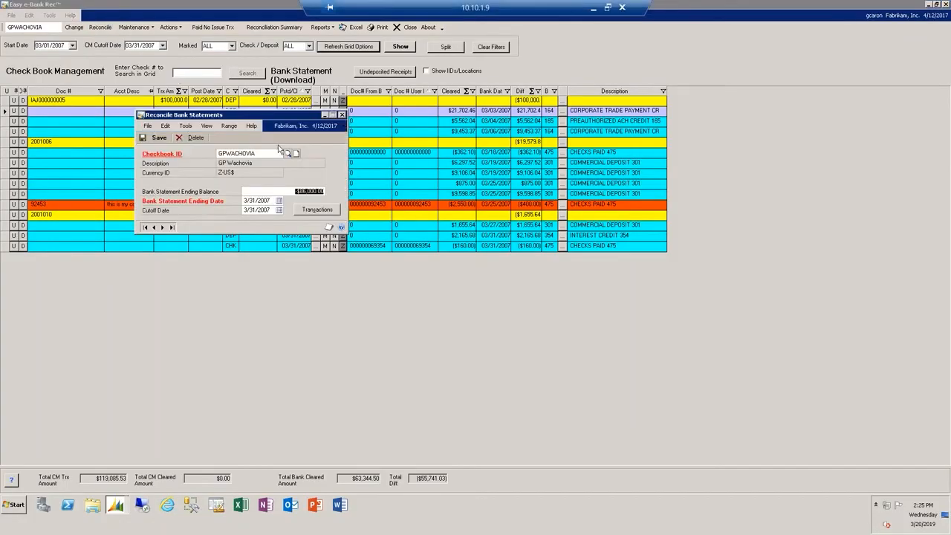
left_click(324, 214)
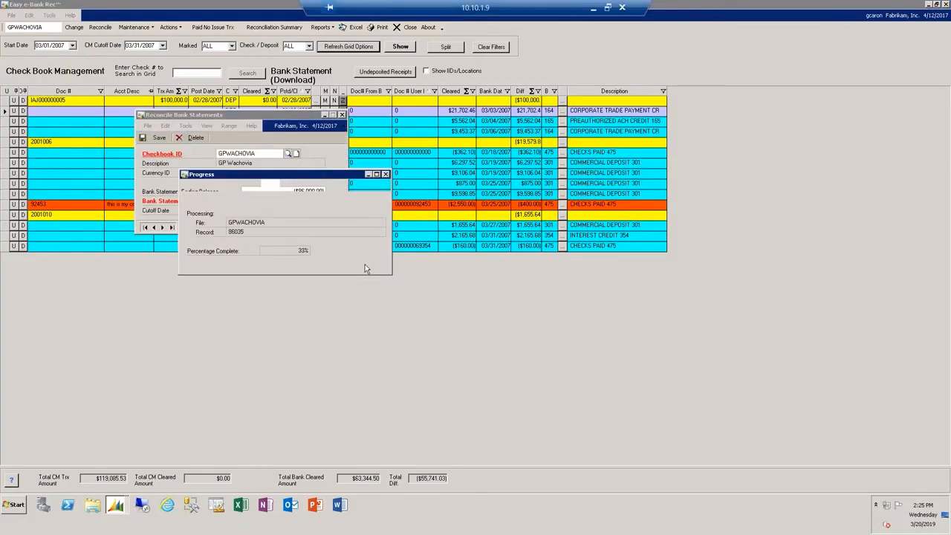